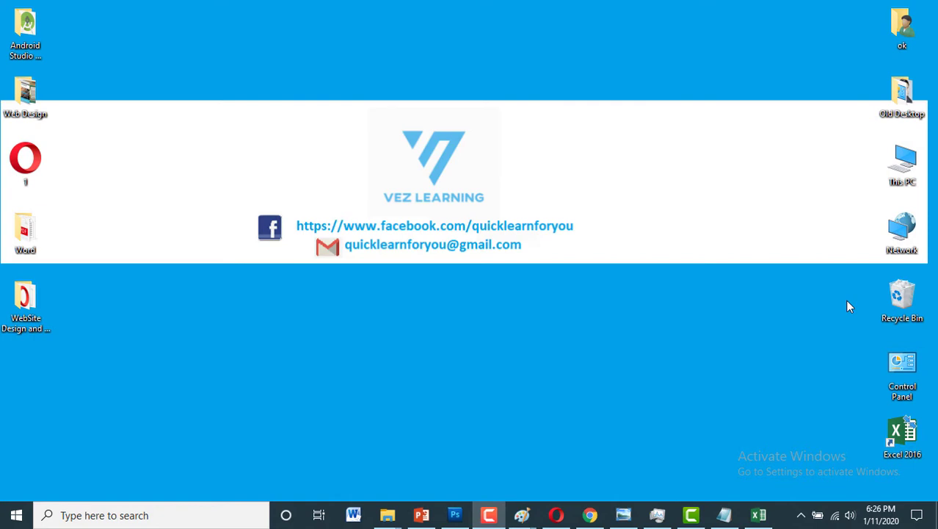
- Bring up the Notepad outline and highlight each of the six topics, from hiding worksheets to Transpose Option
{"action": "left_click", "coordinate": [725, 515]}
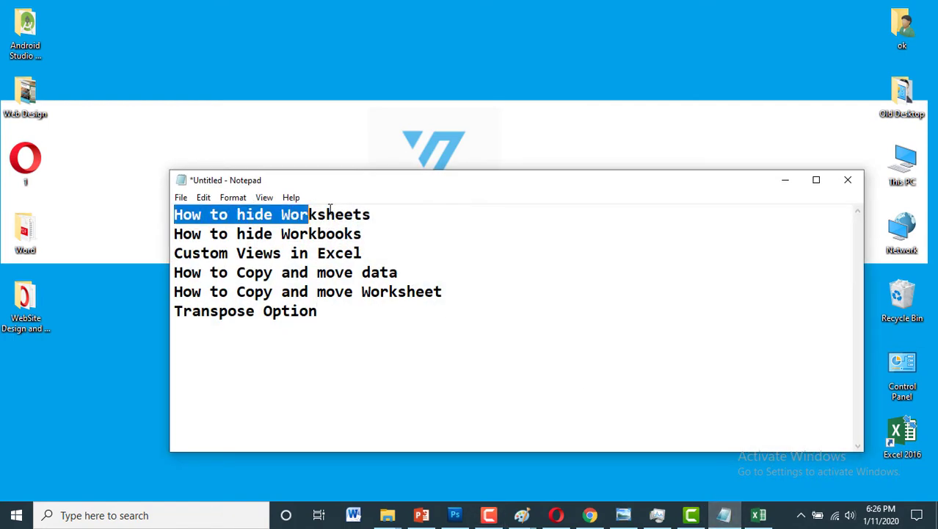
{"action": "left_click_drag", "start_coordinate": [175, 214], "coordinate": [391, 209]}
{"action": "left_click_drag", "start_coordinate": [182, 234], "coordinate": [381, 238]}
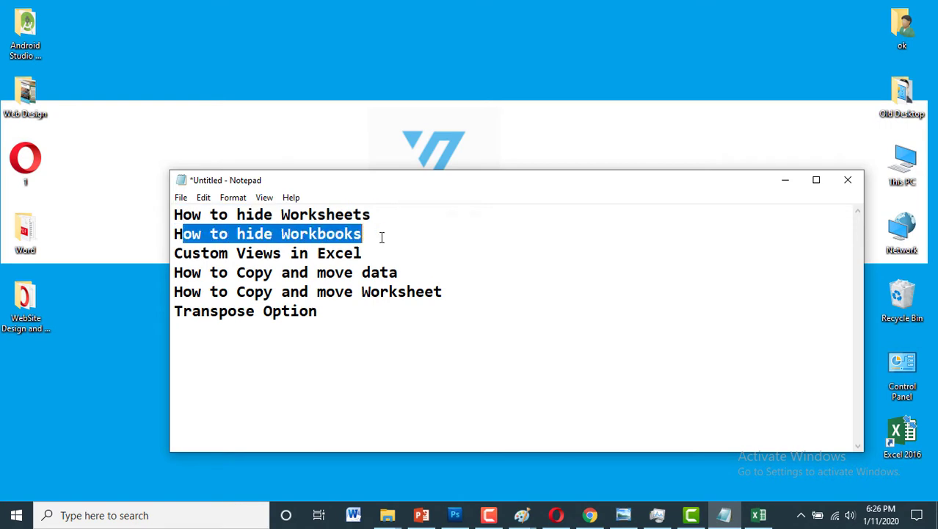
{"action": "left_click_drag", "start_coordinate": [175, 253], "coordinate": [385, 253]}
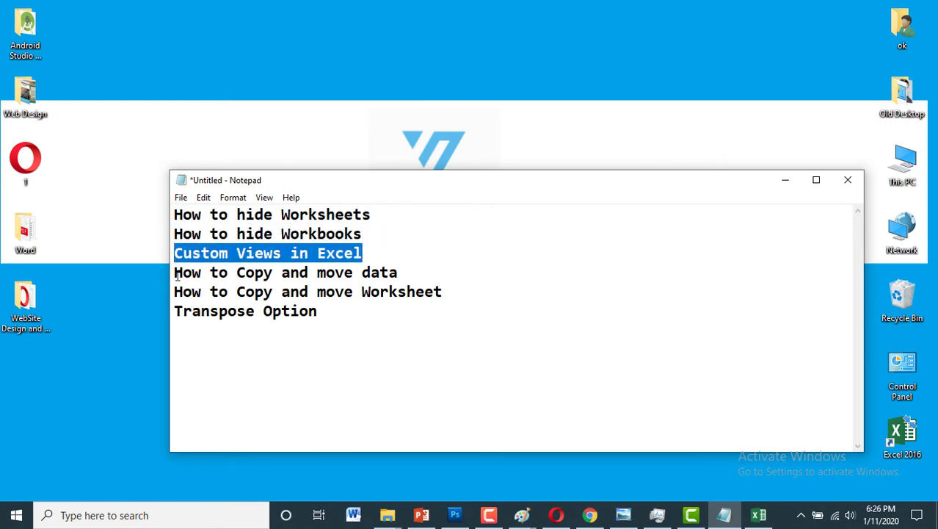
{"action": "left_click_drag", "start_coordinate": [175, 272], "coordinate": [408, 266]}
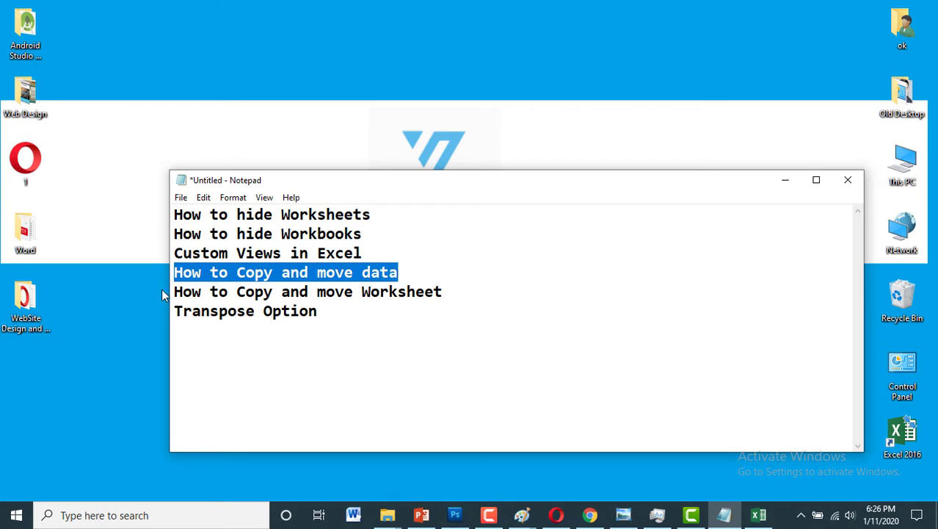
{"action": "left_click_drag", "start_coordinate": [183, 292], "coordinate": [461, 287]}
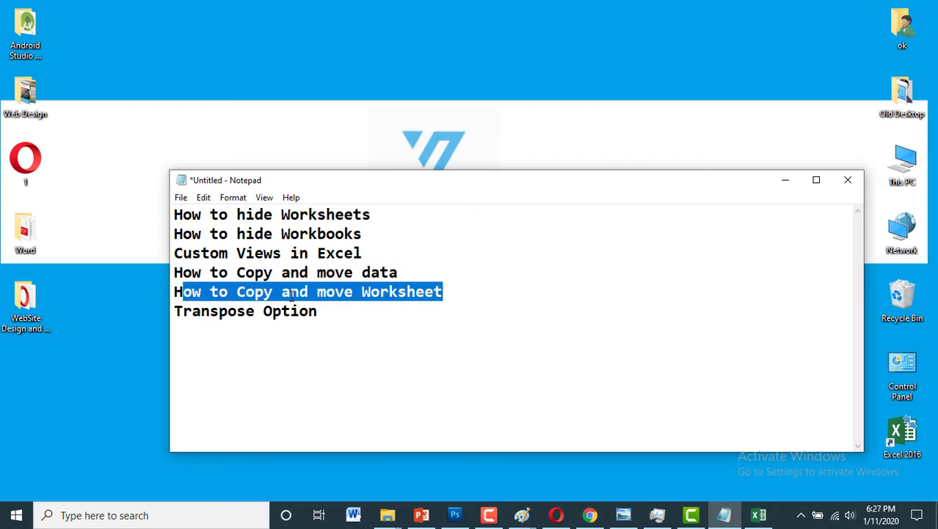
{"action": "left_click_drag", "start_coordinate": [326, 311], "coordinate": [174, 314]}
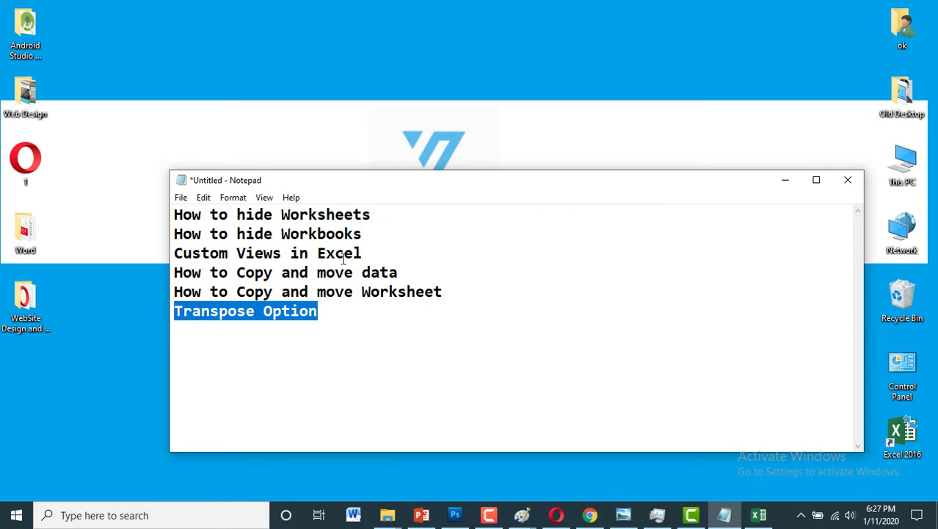
{"action": "left_click_drag", "start_coordinate": [373, 214], "coordinate": [175, 215]}
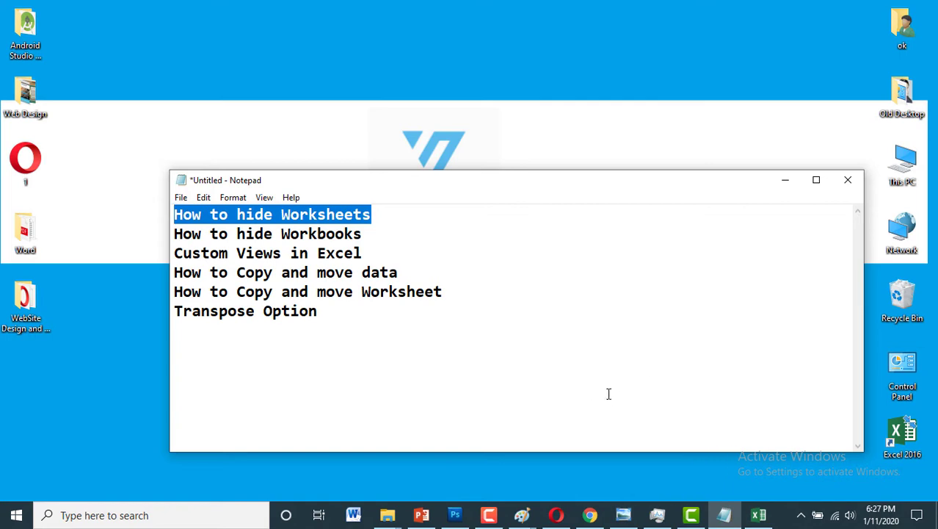
- Switch to Excel and select single cells such as H7, D9, G6 and M8
{"action": "left_click", "coordinate": [758, 515]}
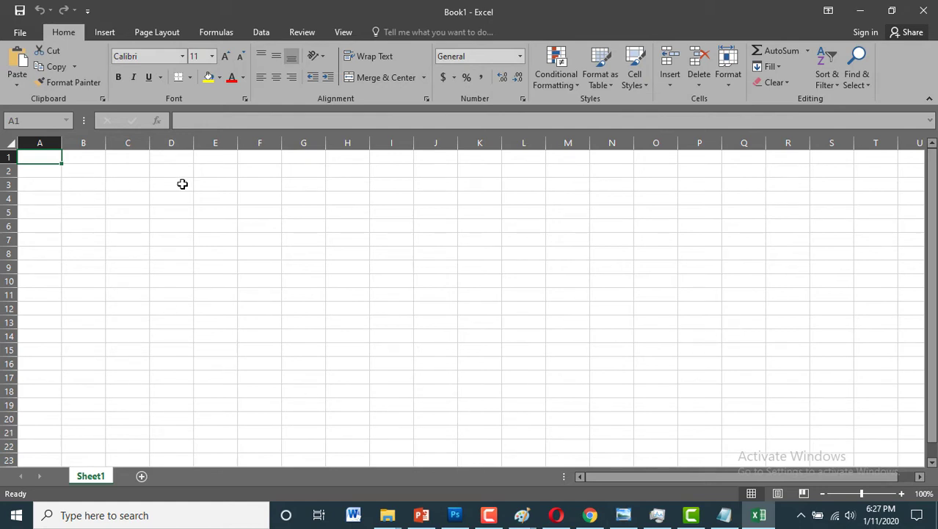
{"action": "left_click", "coordinate": [345, 241]}
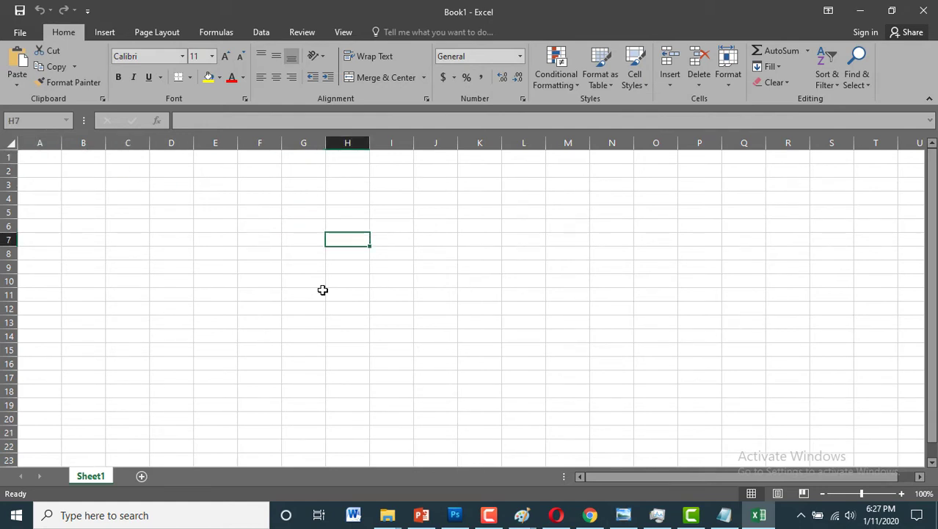
{"action": "left_click", "coordinate": [268, 294]}
{"action": "left_click", "coordinate": [536, 254]}
{"action": "left_click", "coordinate": [266, 221]}
{"action": "left_click", "coordinate": [171, 268]}
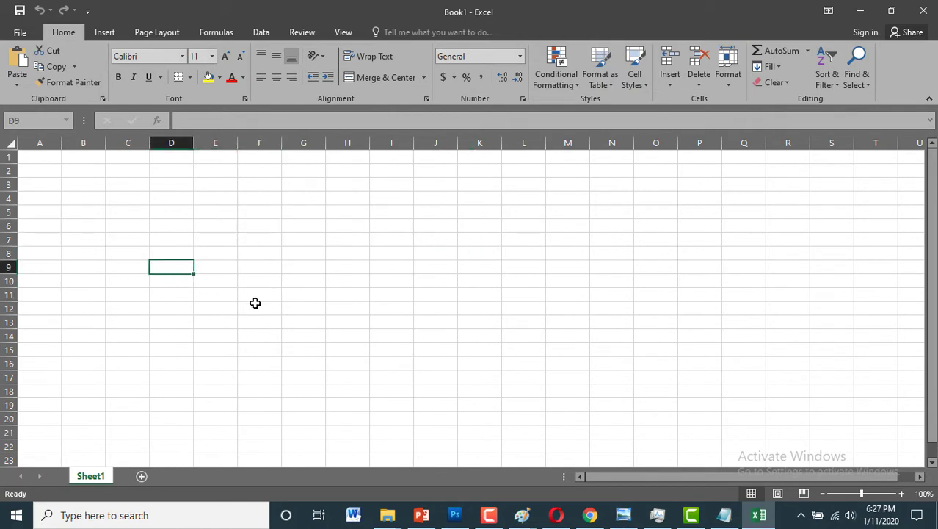
{"action": "left_click", "coordinate": [323, 223]}
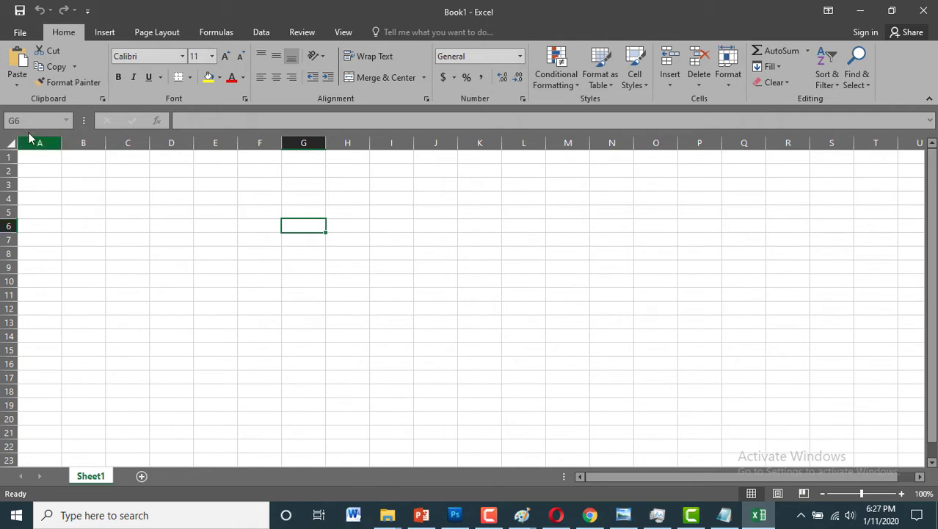
{"action": "left_click", "coordinate": [577, 249]}
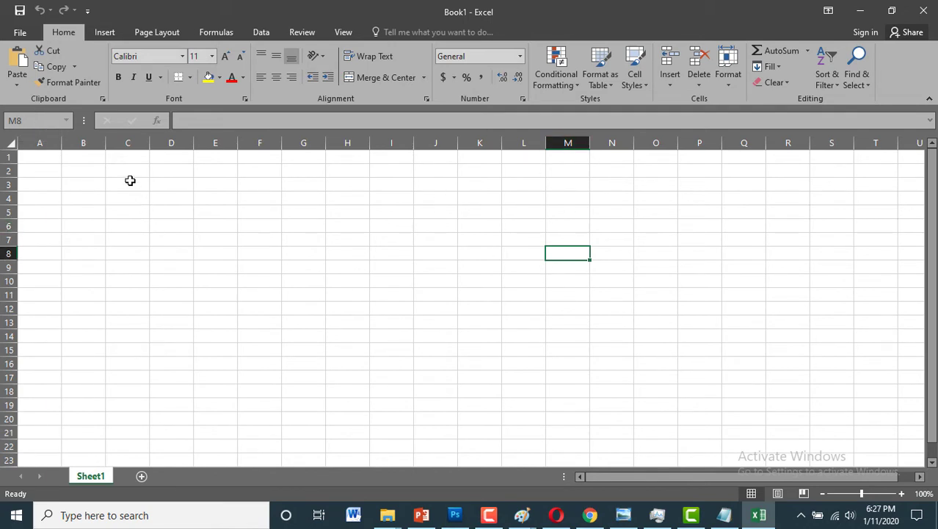
- Demonstrate range selections: blocks from C3 and A2, columns J–N, rows 3–8, then A2:F9
{"action": "mouse_move", "coordinate": [130, 184]}
{"action": "left_mouse_down"}
{"action": "mouse_move", "coordinate": [785, 369]}
{"action": "mouse_move", "coordinate": [779, 397]}
{"action": "left_mouse_up"}
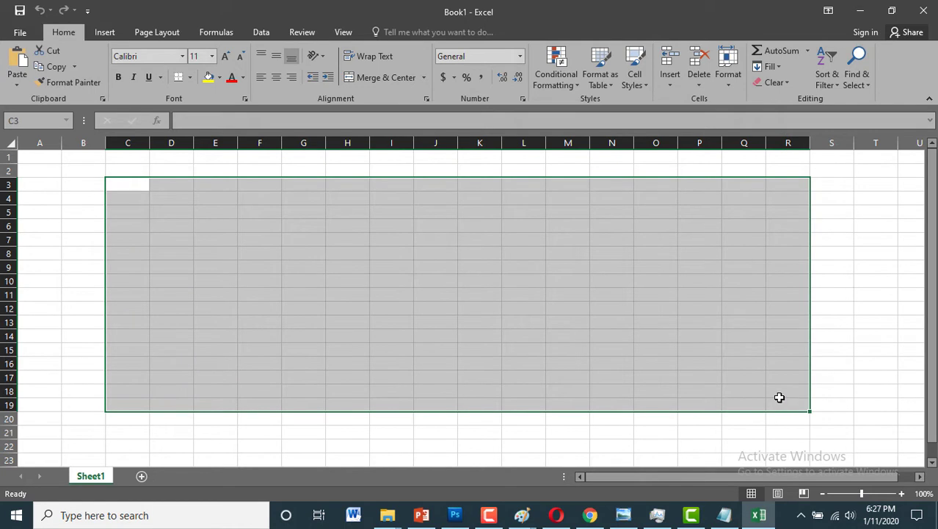
{"action": "left_click", "coordinate": [258, 218]}
{"action": "left_click_drag", "start_coordinate": [56, 172], "coordinate": [627, 344]}
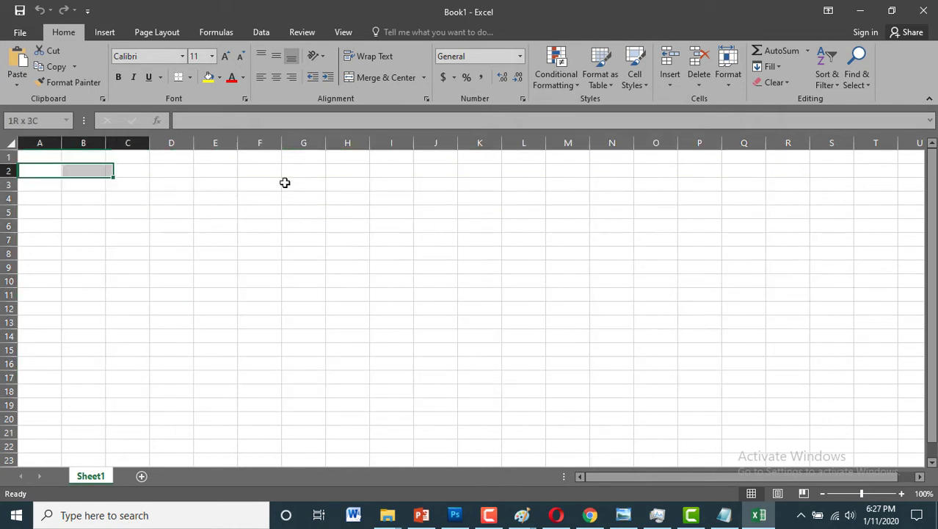
{"action": "left_click_drag", "start_coordinate": [436, 142], "coordinate": [656, 143]}
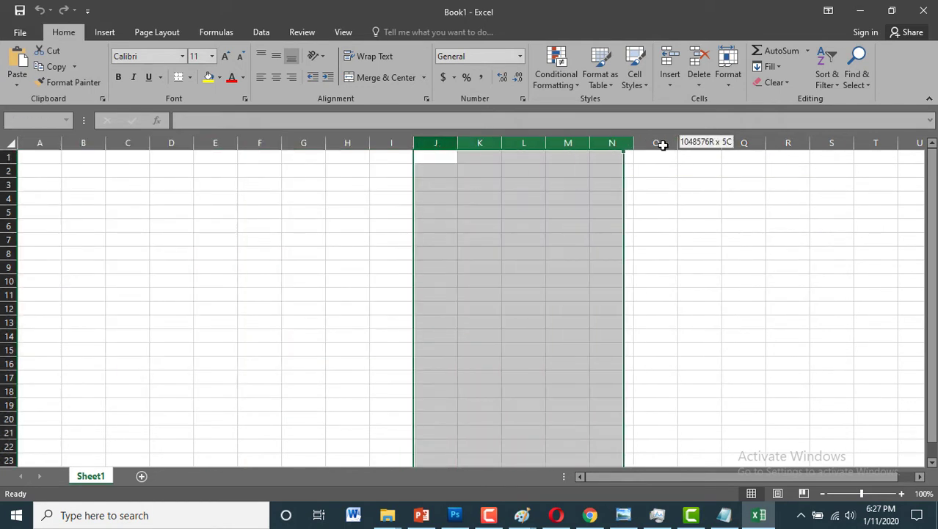
{"action": "left_click_drag", "start_coordinate": [9, 177], "coordinate": [5, 261]}
{"action": "key", "text": "ctrl+z"}
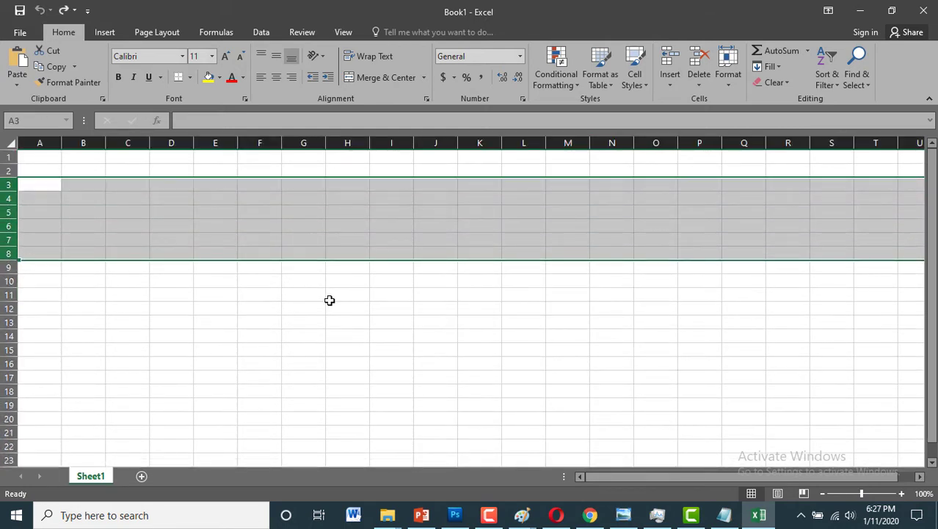
{"action": "left_click", "coordinate": [351, 294]}
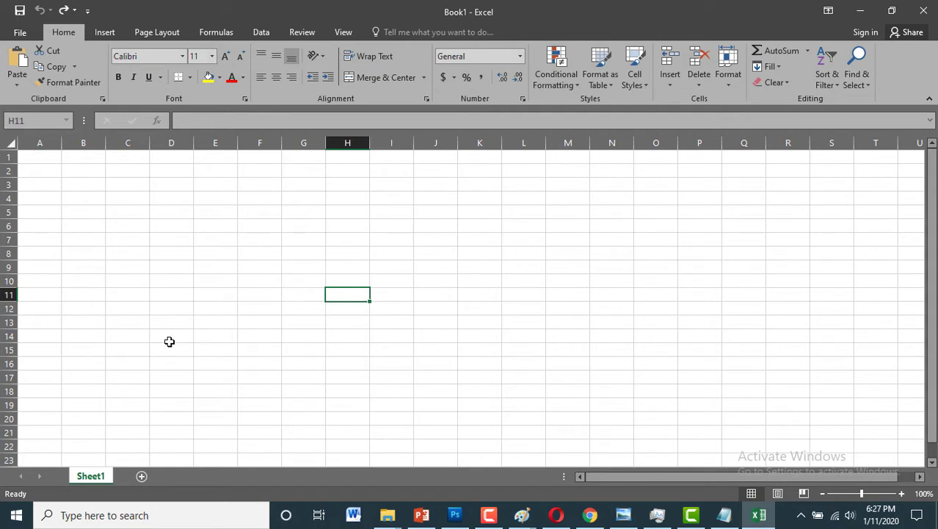
{"action": "left_click_drag", "start_coordinate": [46, 175], "coordinate": [270, 261]}
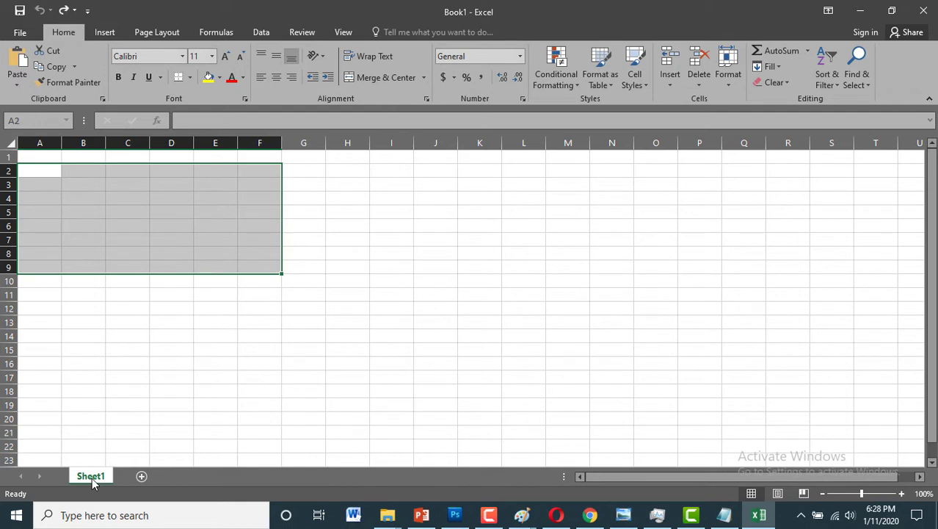
- Add Sheet2 and Sheet3 with the new-sheet button, then return to Sheet1
{"action": "left_click", "coordinate": [141, 478]}
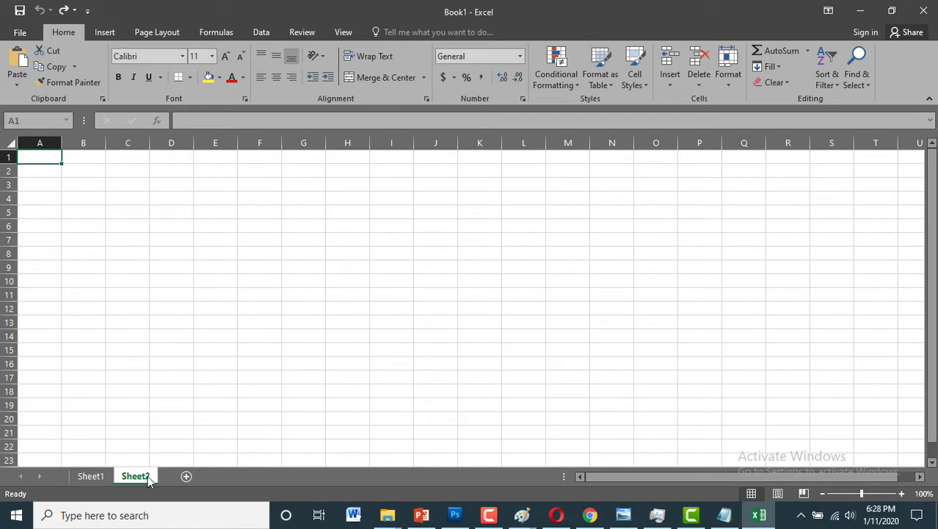
{"action": "left_click", "coordinate": [186, 476]}
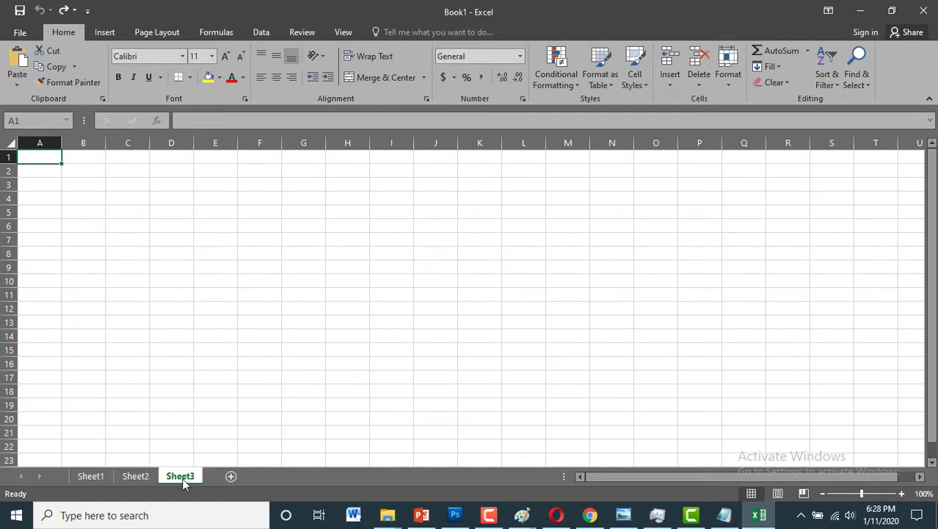
{"action": "left_click", "coordinate": [90, 477]}
{"action": "left_click", "coordinate": [190, 401]}
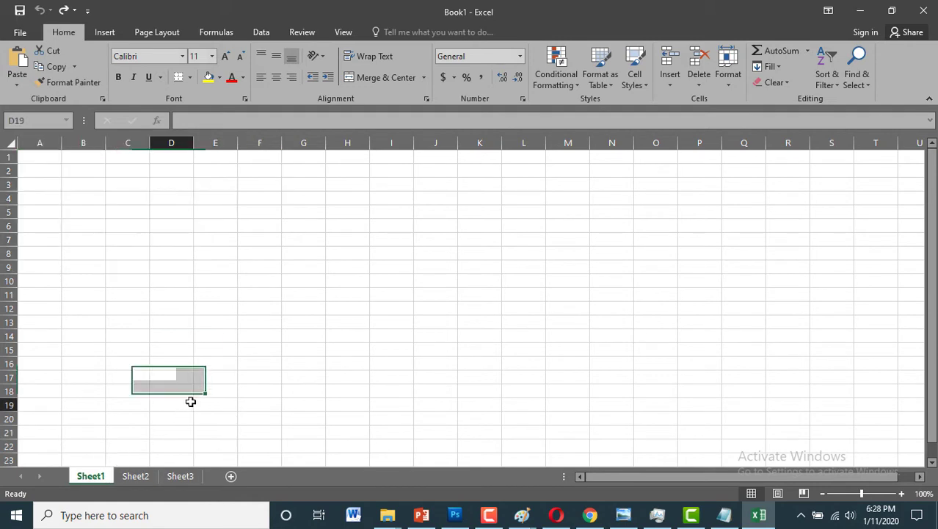
{"action": "left_click", "coordinate": [723, 515]}
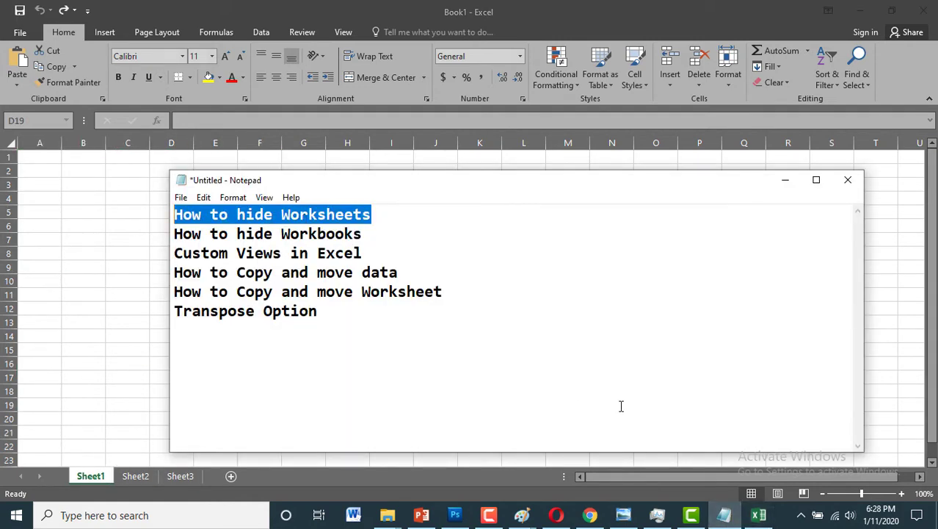
{"action": "left_click", "coordinate": [724, 514]}
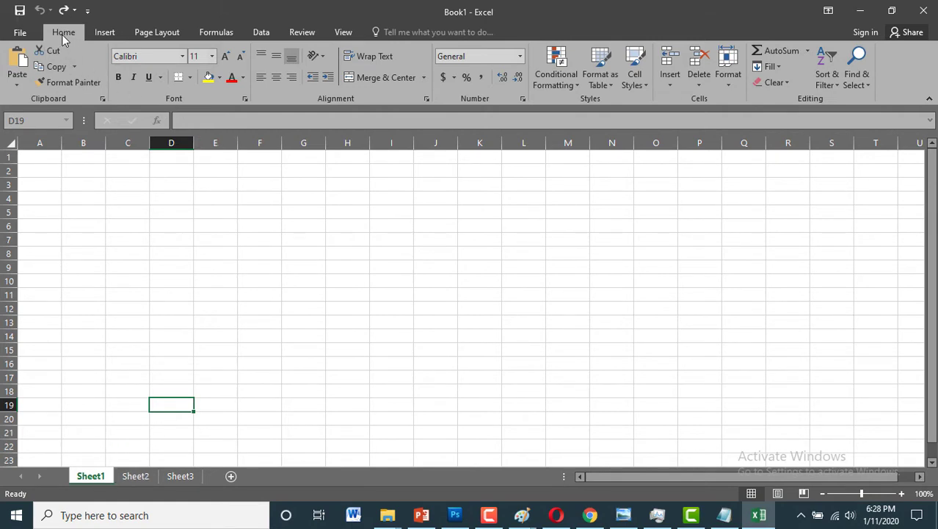
- Hide Sheet1 using the Format menu's Hide & Unhide > Hide Sheet command
{"action": "left_click", "coordinate": [722, 85]}
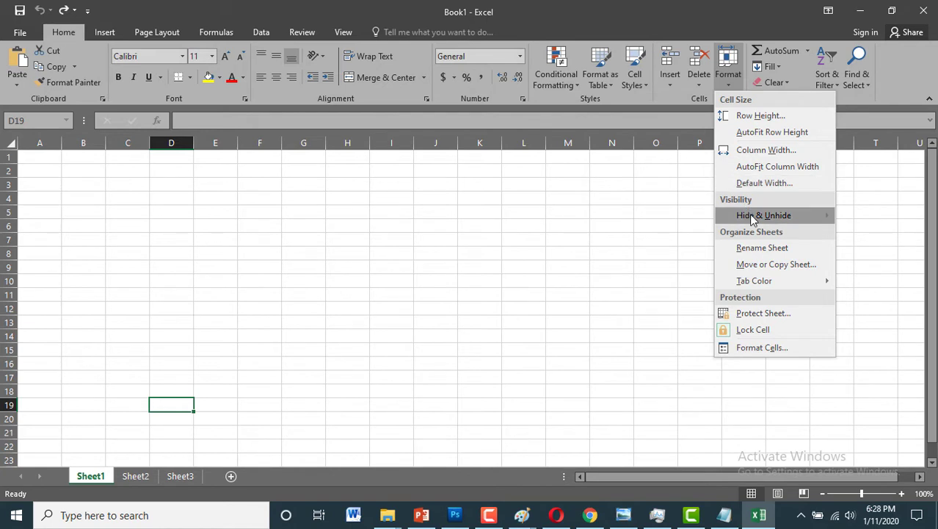
{"action": "mouse_move", "coordinate": [752, 217]}
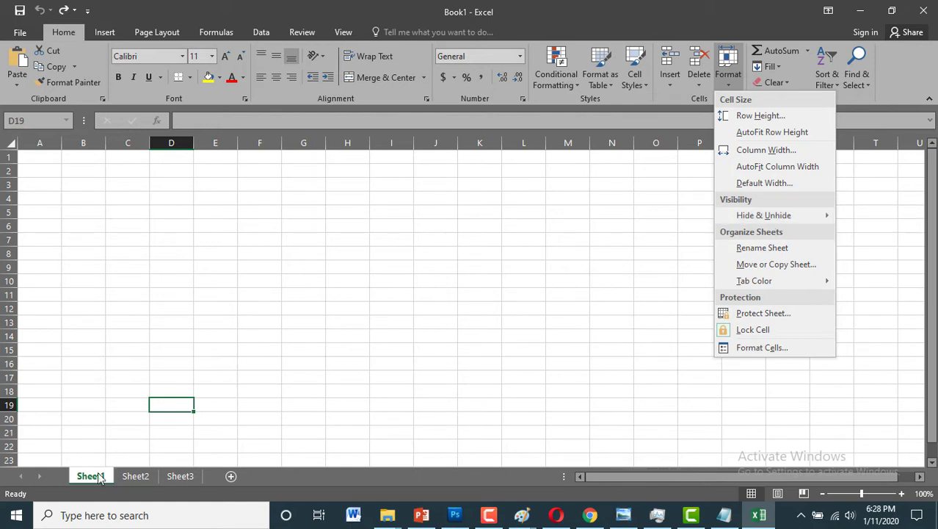
{"action": "mouse_move", "coordinate": [792, 216]}
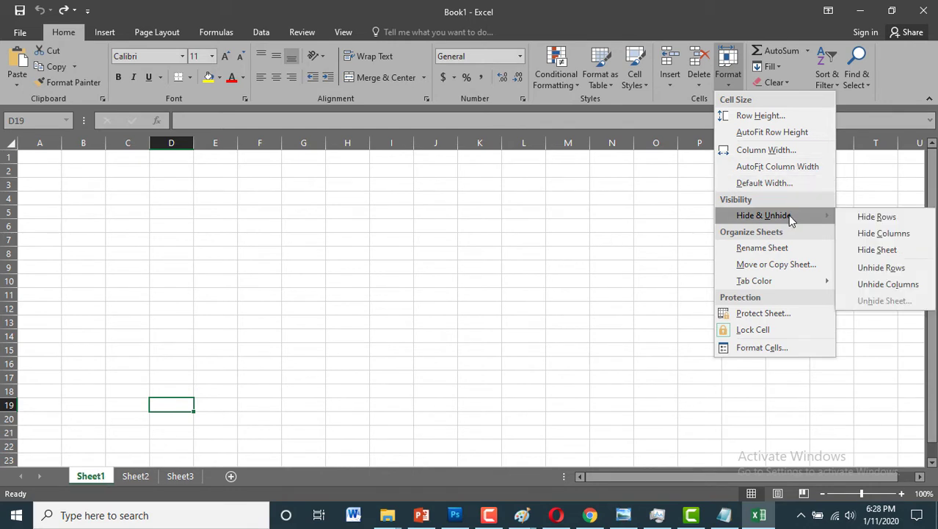
{"action": "left_click", "coordinate": [878, 250]}
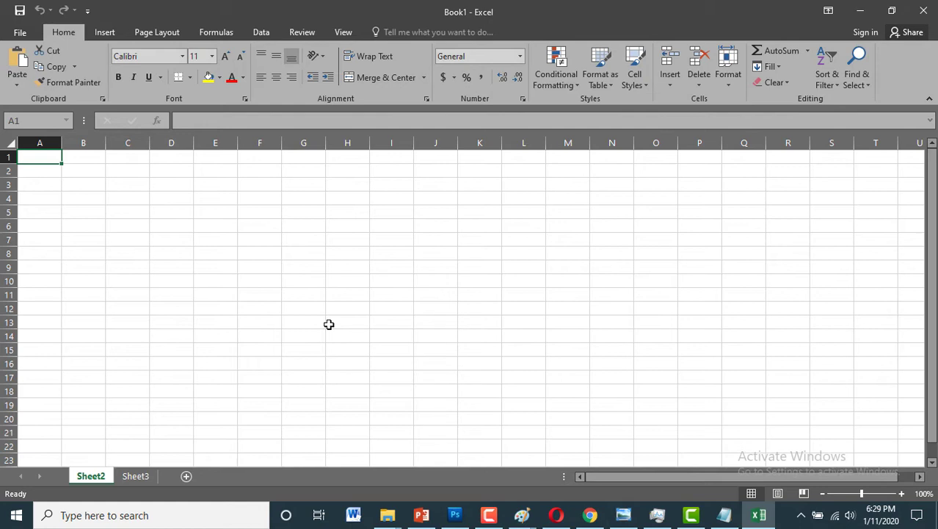
- Hide Sheet2 as well, leaving Sheet3 as the only visible worksheet
{"action": "left_click", "coordinate": [728, 86]}
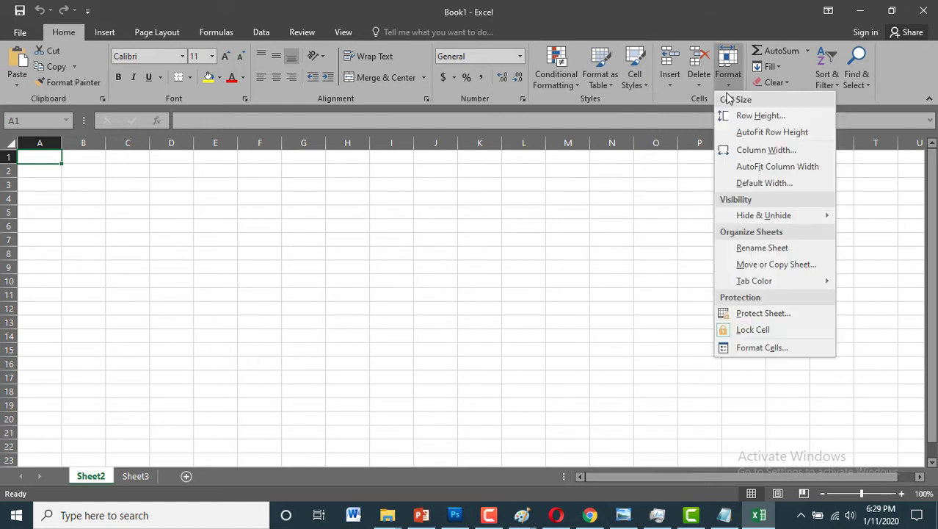
{"action": "mouse_move", "coordinate": [782, 223]}
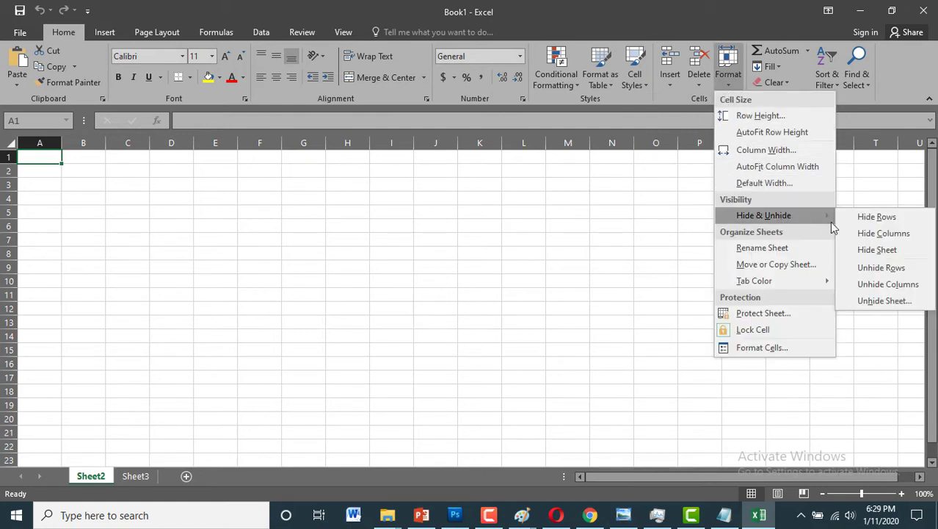
{"action": "left_click", "coordinate": [888, 252]}
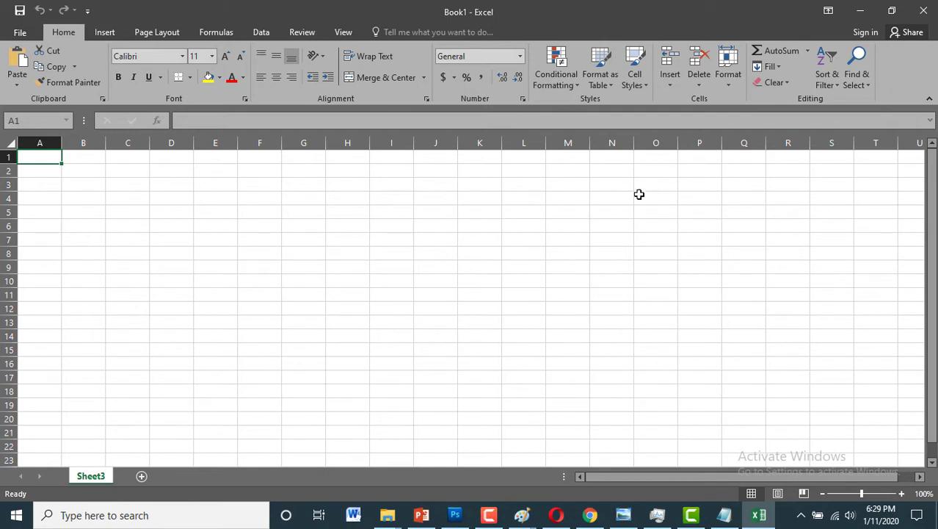
{"action": "left_click", "coordinate": [728, 81]}
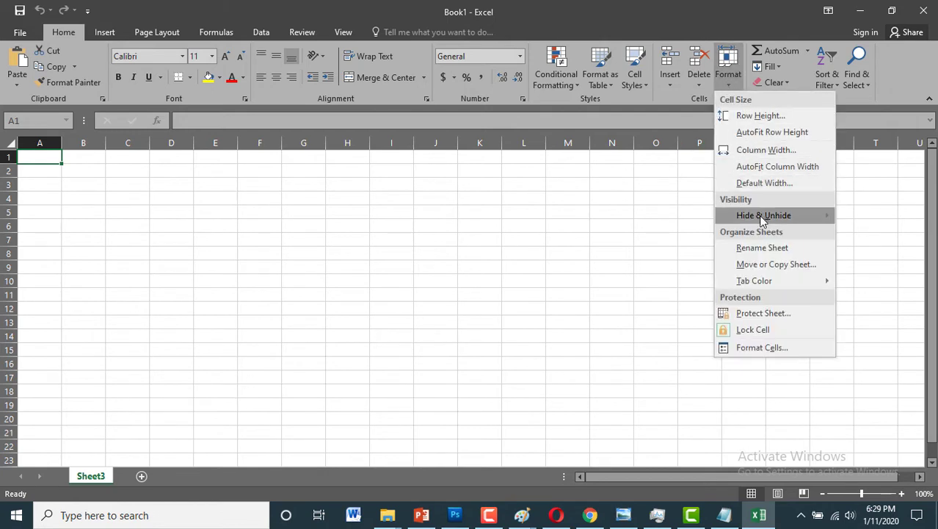
{"action": "mouse_move", "coordinate": [760, 218]}
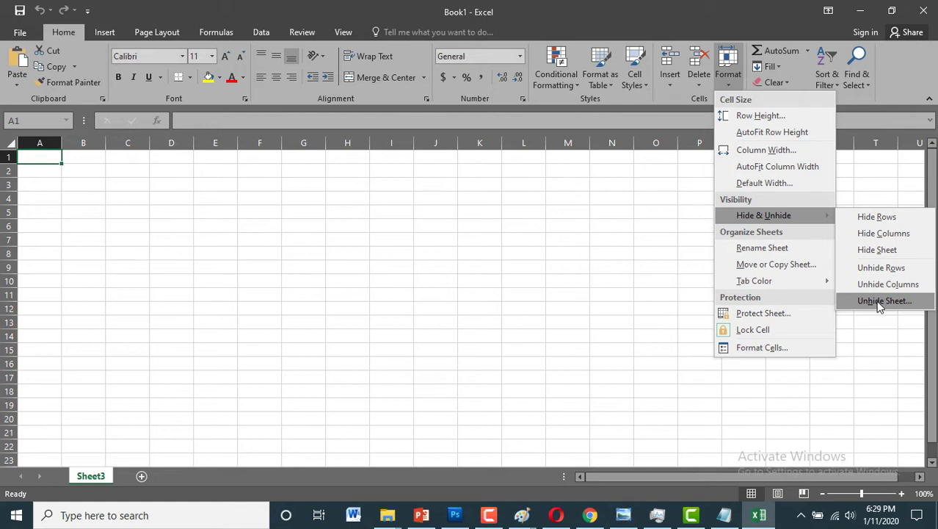
- Unhide Sheet1 from the Unhide dialog
{"action": "left_click", "coordinate": [880, 307]}
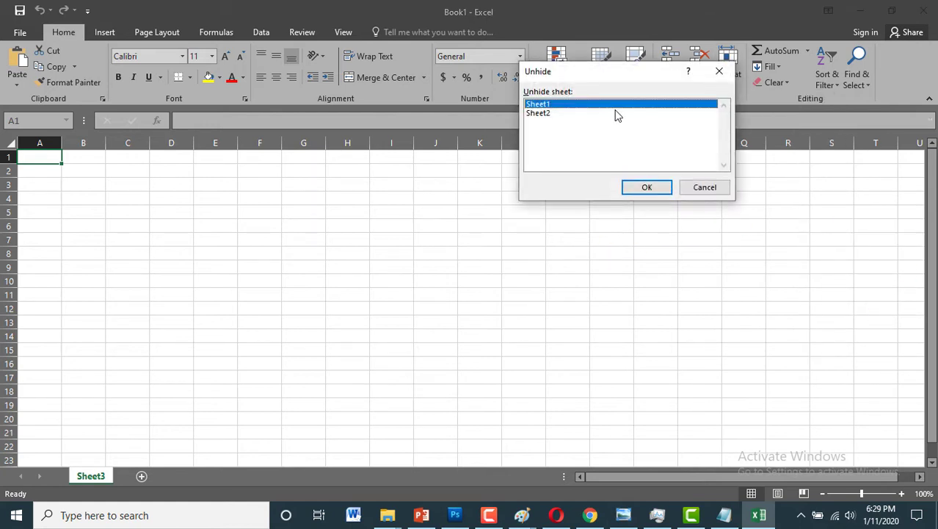
{"action": "left_click_drag", "start_coordinate": [611, 73], "coordinate": [401, 136]}
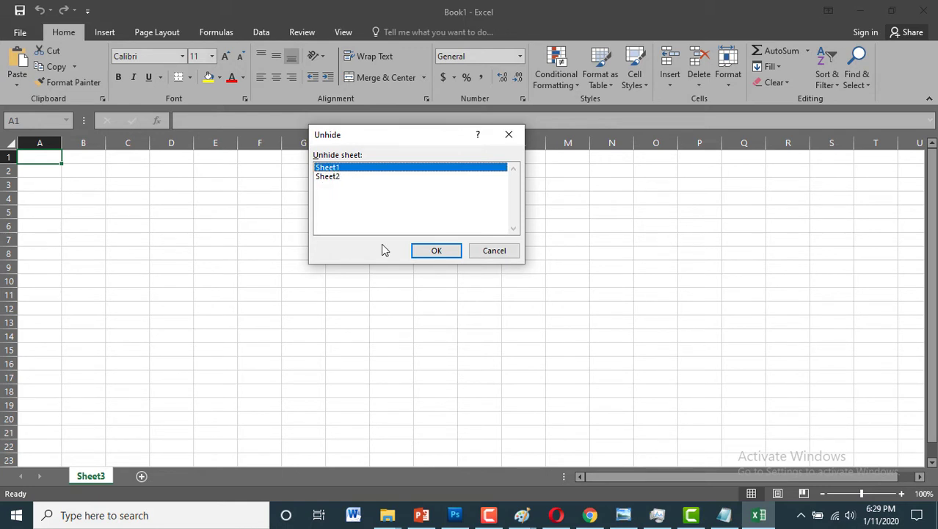
{"action": "left_click", "coordinate": [420, 252]}
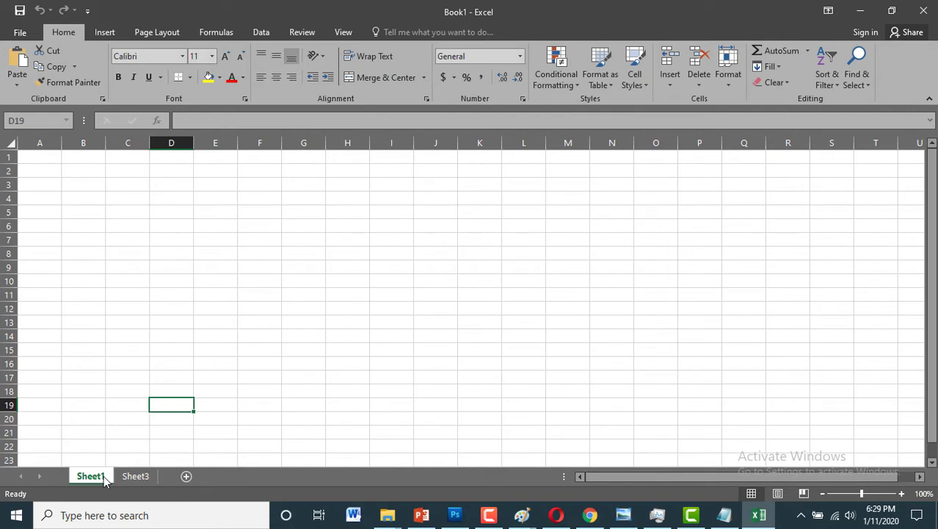
- Unhide Sheet2 the same way via Format > Hide & Unhide > Unhide Sheet
{"action": "left_click", "coordinate": [728, 74]}
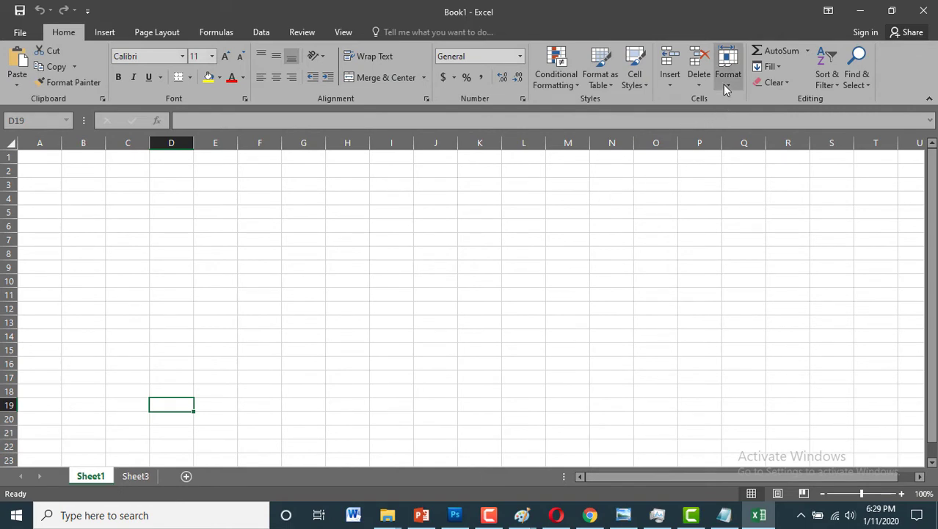
{"action": "mouse_move", "coordinate": [791, 214]}
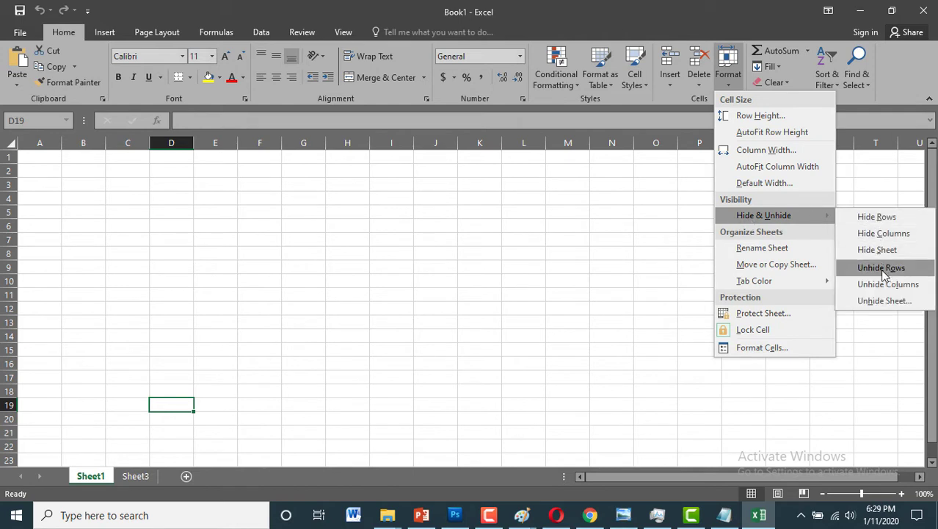
{"action": "left_click", "coordinate": [884, 302]}
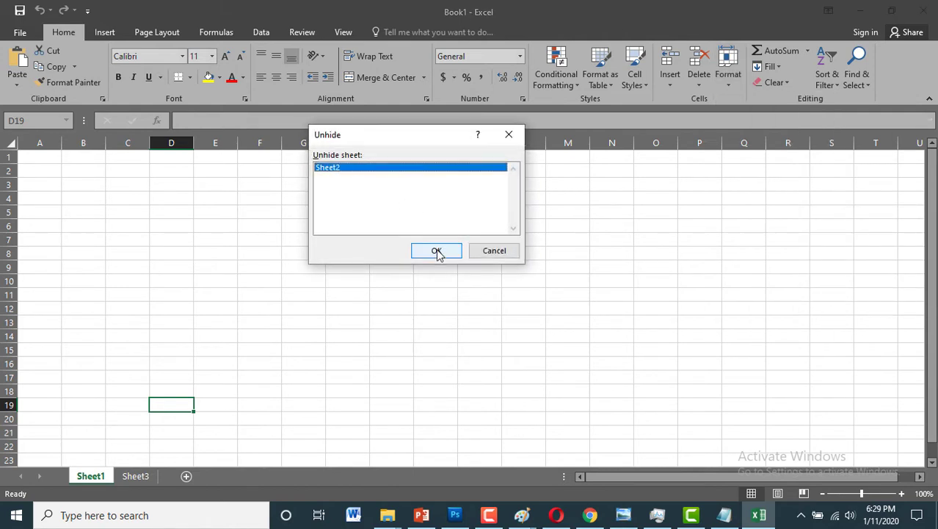
{"action": "left_click", "coordinate": [445, 256]}
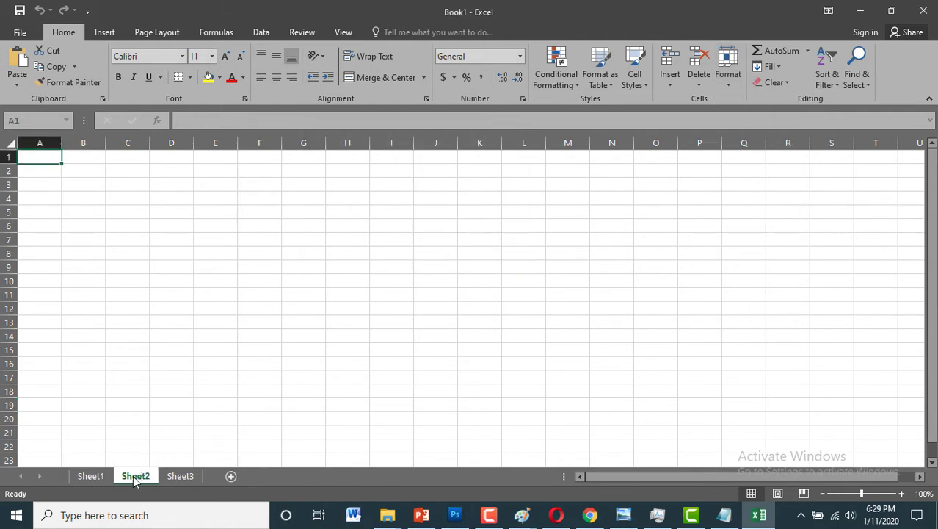
- Highlight the 'How to hide Workbooks' line in the Notepad topic list
{"action": "left_click", "coordinate": [724, 515]}
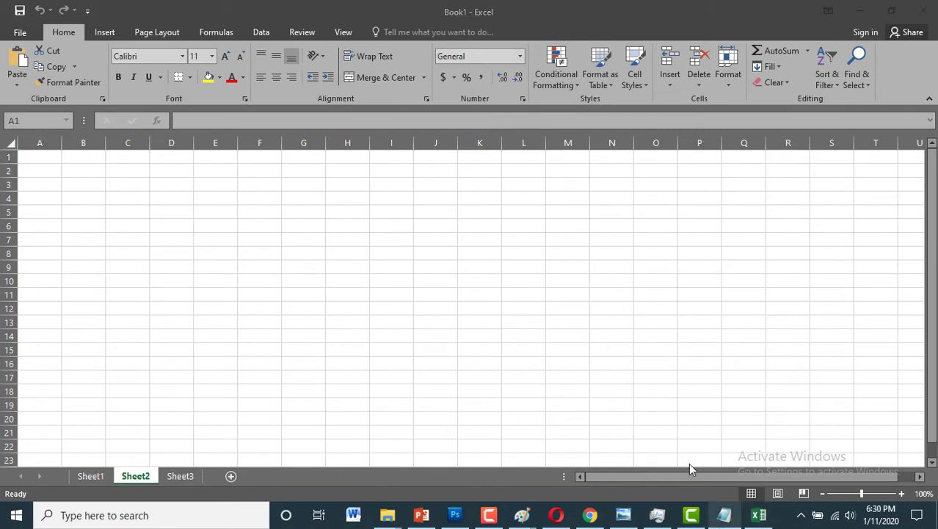
{"action": "left_click", "coordinate": [725, 515]}
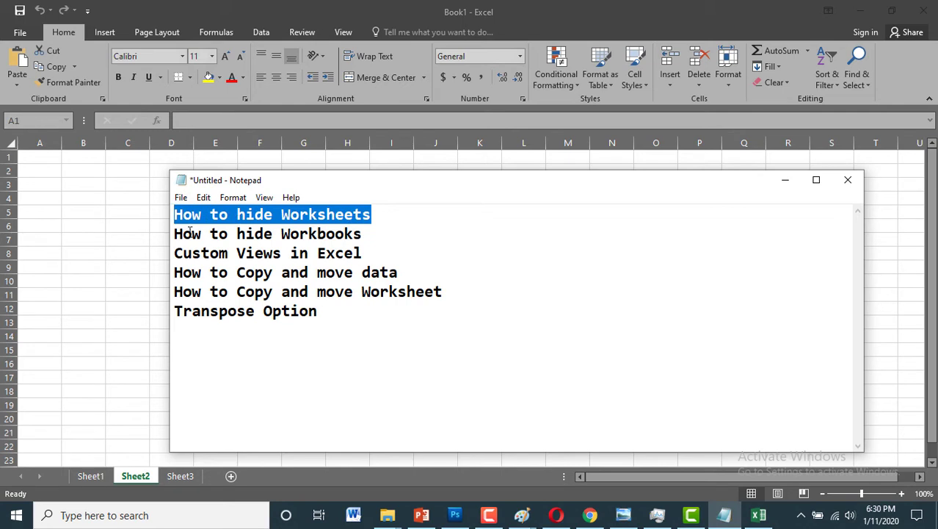
{"action": "left_click_drag", "start_coordinate": [176, 234], "coordinate": [376, 234]}
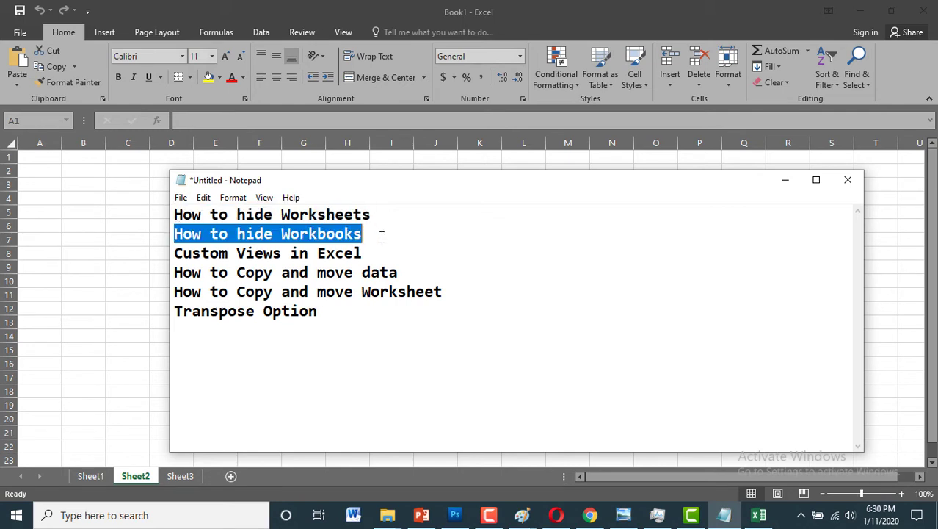
- Return to Excel and cycle through Sheet1, Sheet2 and Sheet3, ending on Sheet1
{"action": "left_click", "coordinate": [514, 6]}
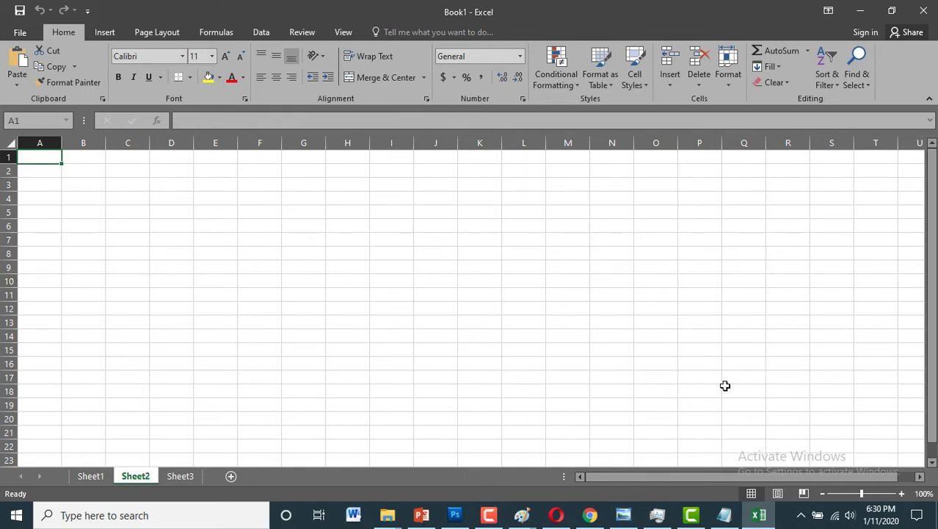
{"action": "left_click", "coordinate": [92, 476]}
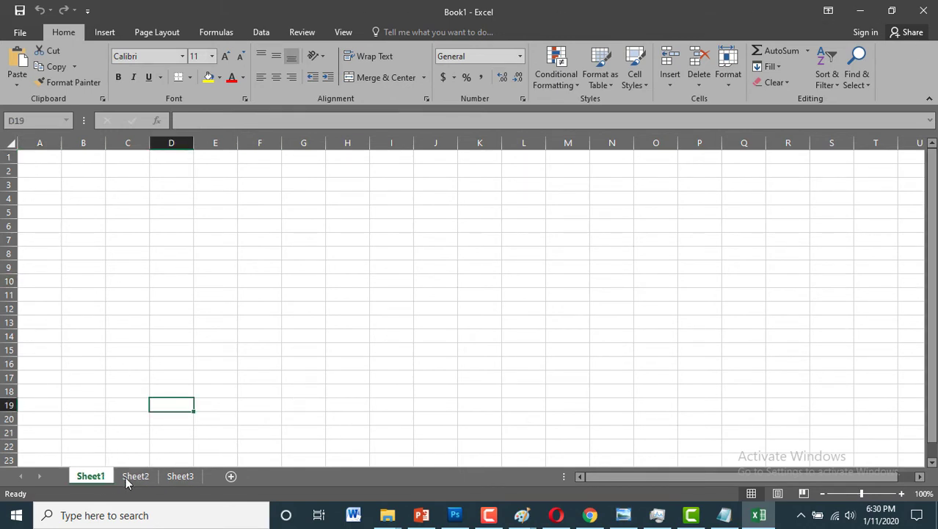
{"action": "left_click", "coordinate": [127, 477]}
{"action": "left_click", "coordinate": [187, 478]}
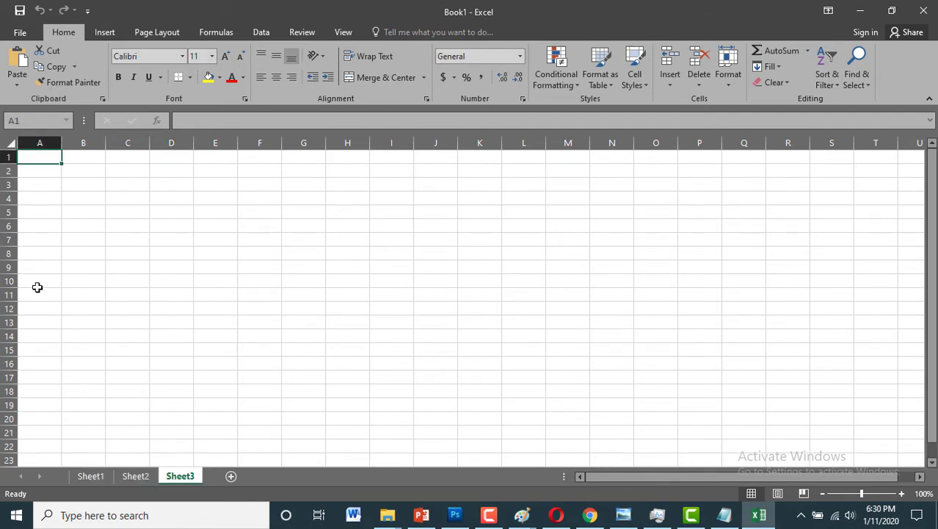
{"action": "left_click", "coordinate": [85, 478]}
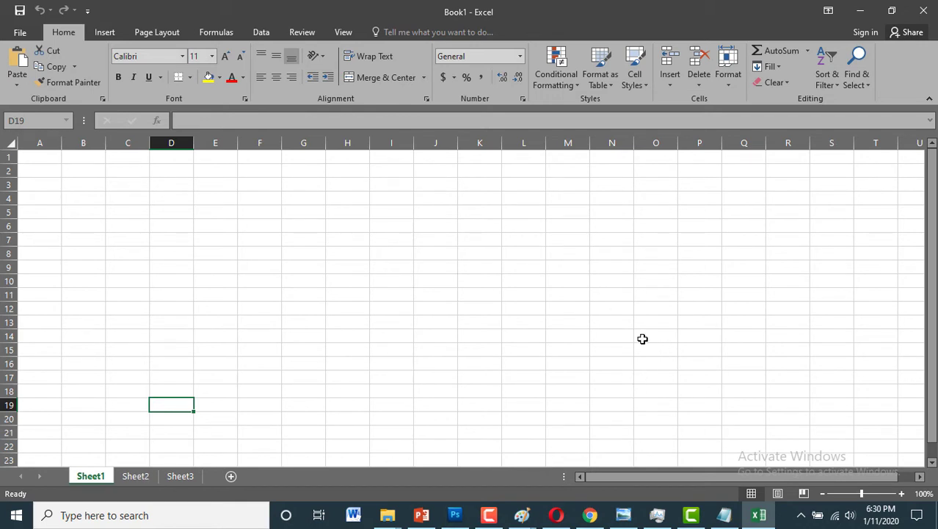
- Switch the ribbon to the View tab to reach the window Hide and Unhide commands
{"action": "left_click", "coordinate": [343, 32]}
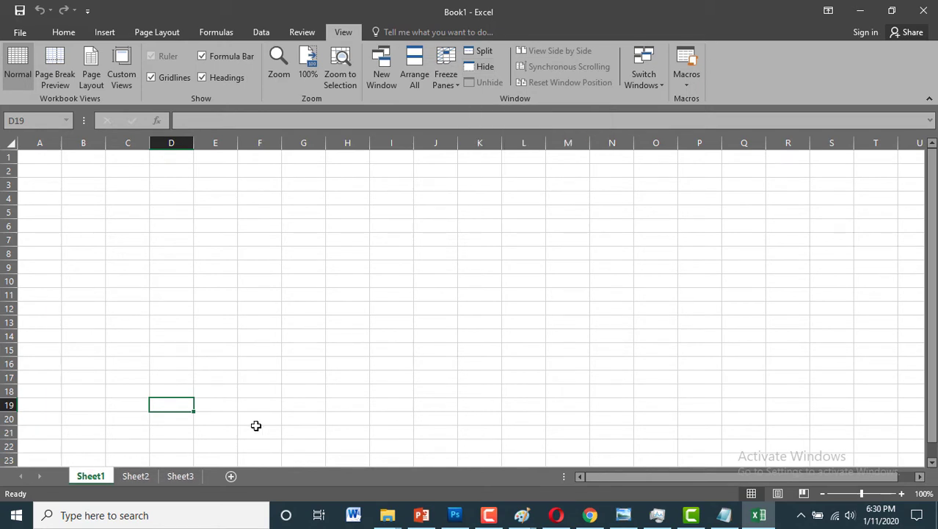
- Hide the Book1 window, unhide it again, then bring the Notepad topic list forward
{"action": "left_click", "coordinate": [472, 68]}
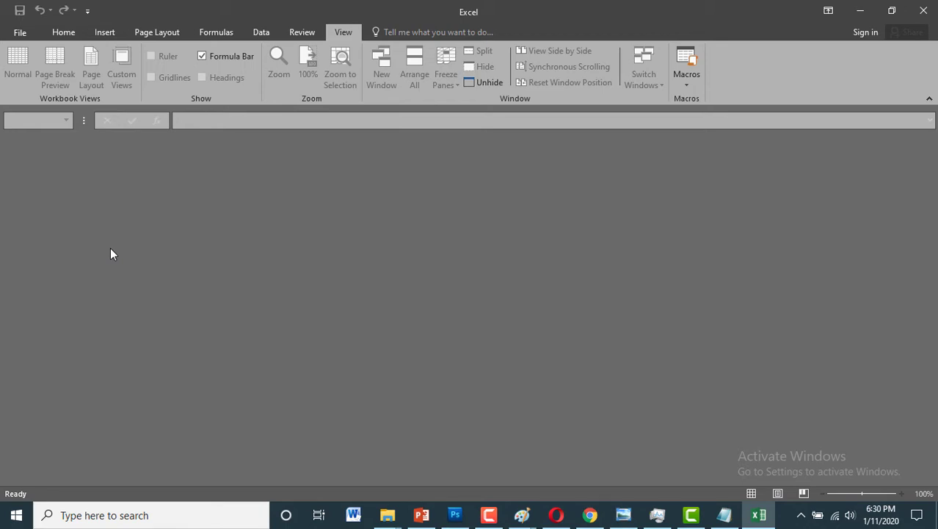
{"action": "left_click", "coordinate": [483, 88]}
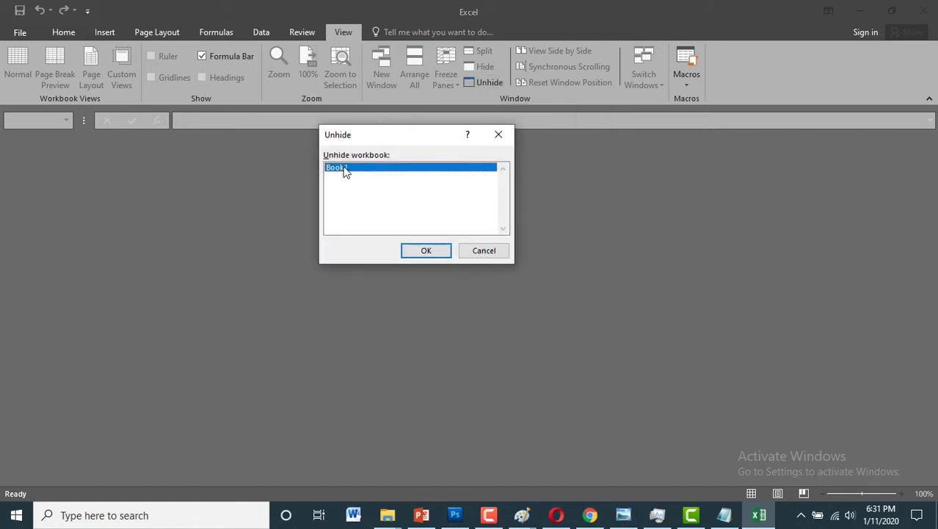
{"action": "left_click", "coordinate": [427, 251]}
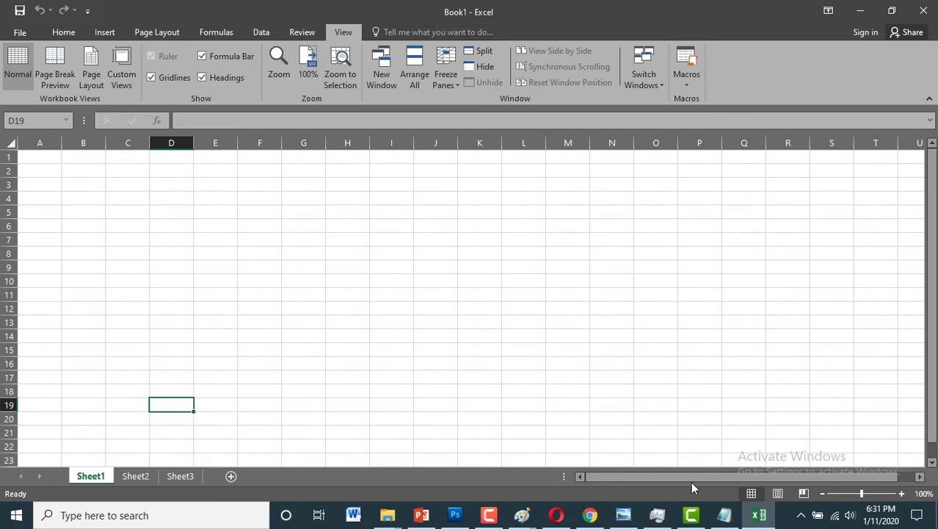
{"action": "left_click", "coordinate": [724, 515]}
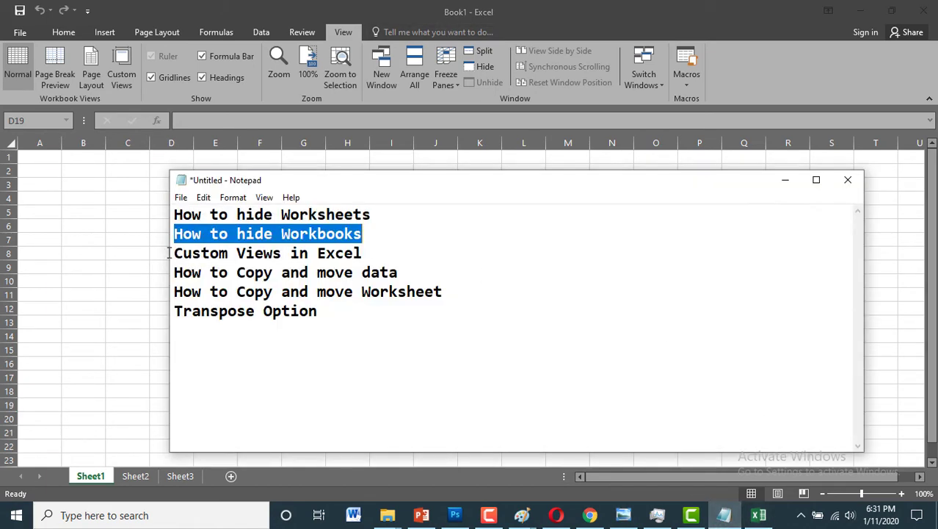
{"action": "left_click_drag", "start_coordinate": [169, 253], "coordinate": [408, 259]}
{"action": "left_click", "coordinate": [605, 5]}
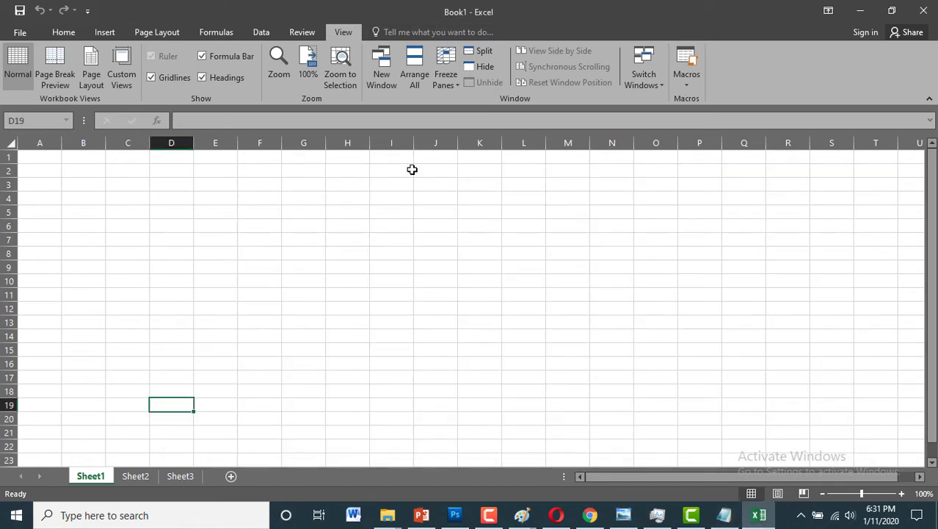
{"action": "left_click", "coordinate": [63, 32]}
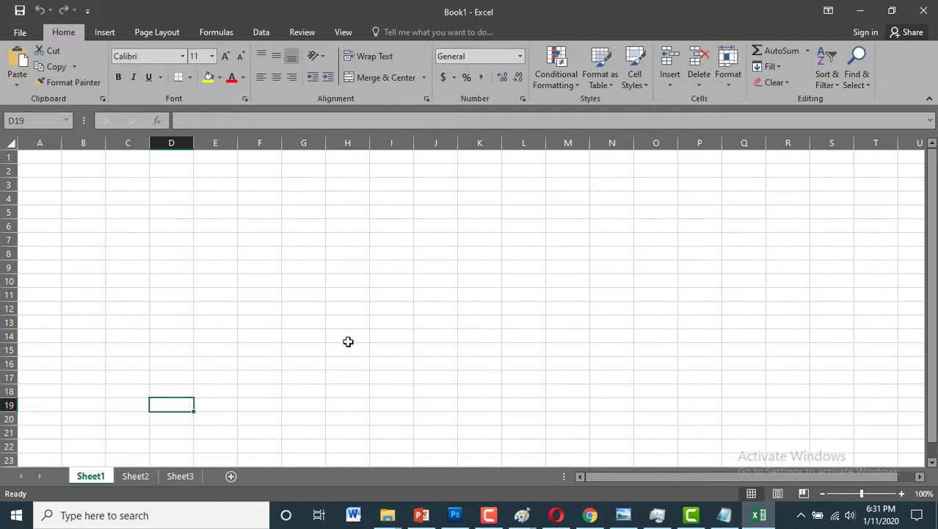
{"action": "scroll", "coordinate": [233, 259], "scroll_direction": "up", "scroll_amount": 5}
{"action": "scroll", "coordinate": [330, 337], "scroll_direction": "up", "scroll_amount": 4}
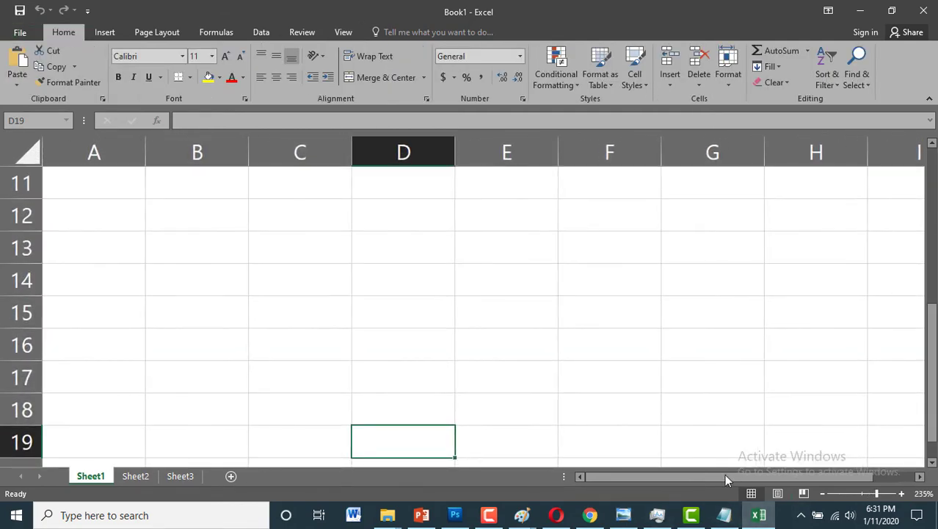
{"action": "scroll", "coordinate": [927, 247], "scroll_direction": "up", "scroll_amount": 4}
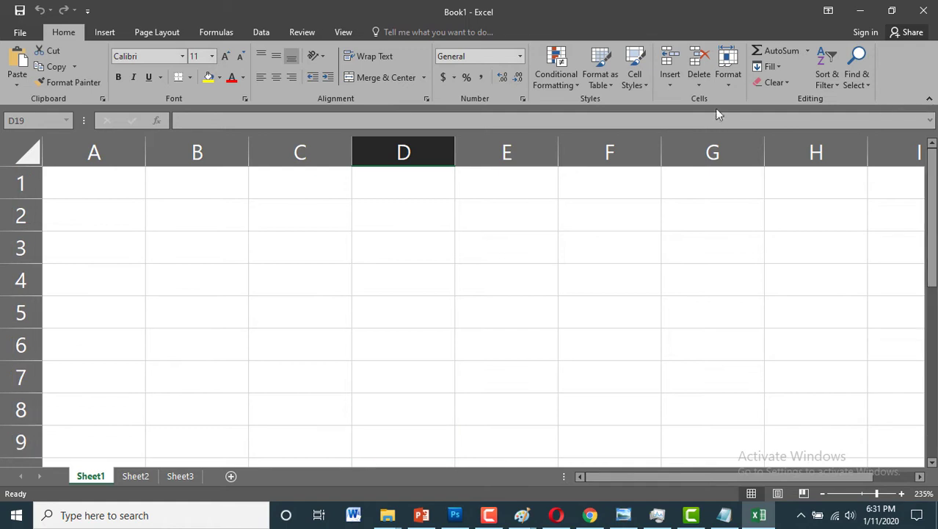
{"action": "left_click", "coordinate": [94, 191]}
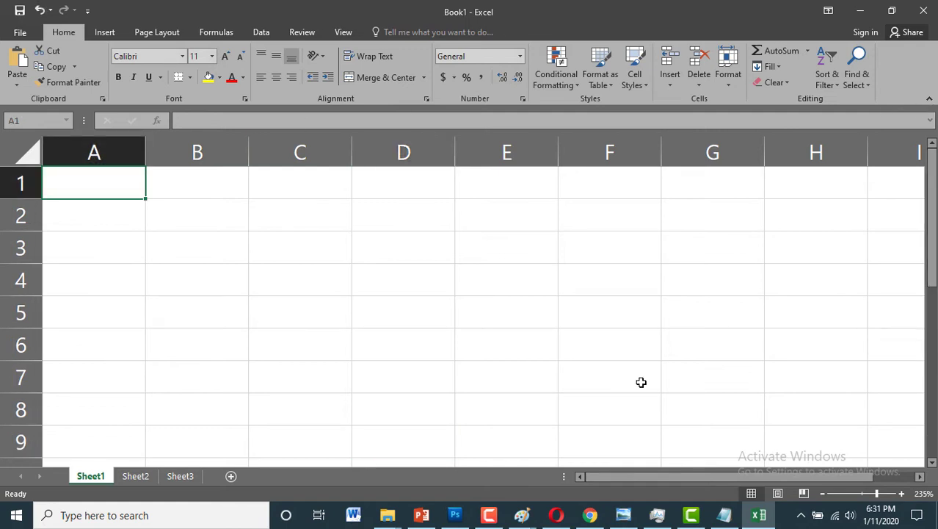
{"action": "type", "text": "1\t2"}
{"action": "key", "text": "Tab"}
{"action": "type", "text": "3"}
{"action": "key", "text": "Tab"}
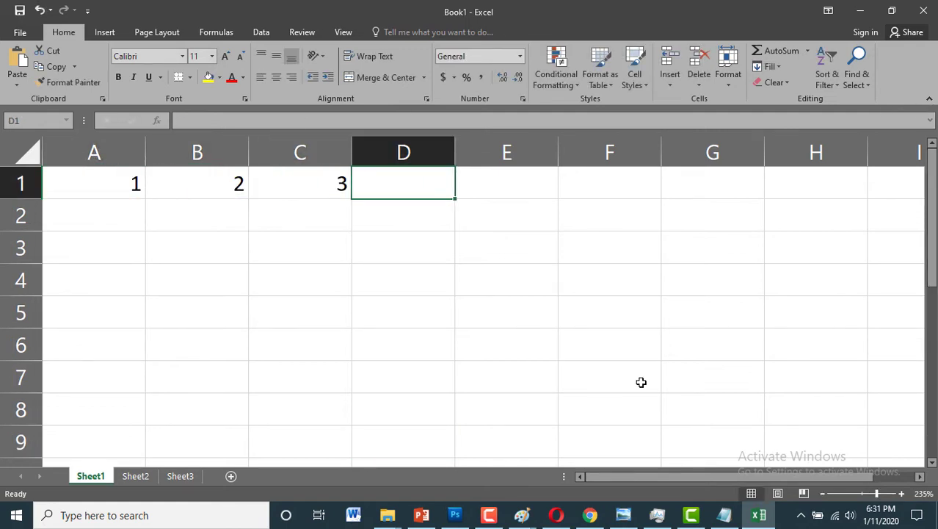
{"action": "type", "text": "4"}
{"action": "key", "text": "Return"}
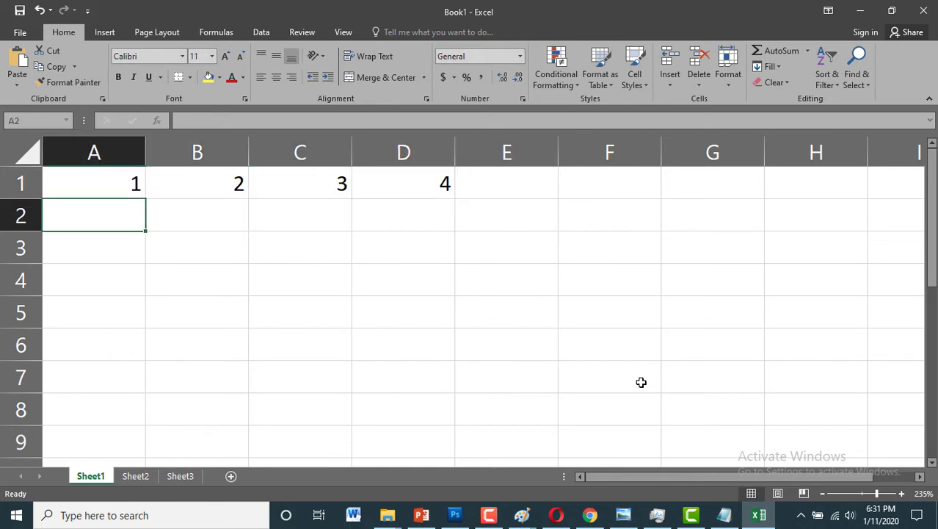
{"action": "type", "text": "5\t6\t7\t8"}
{"action": "key", "text": "Return"}
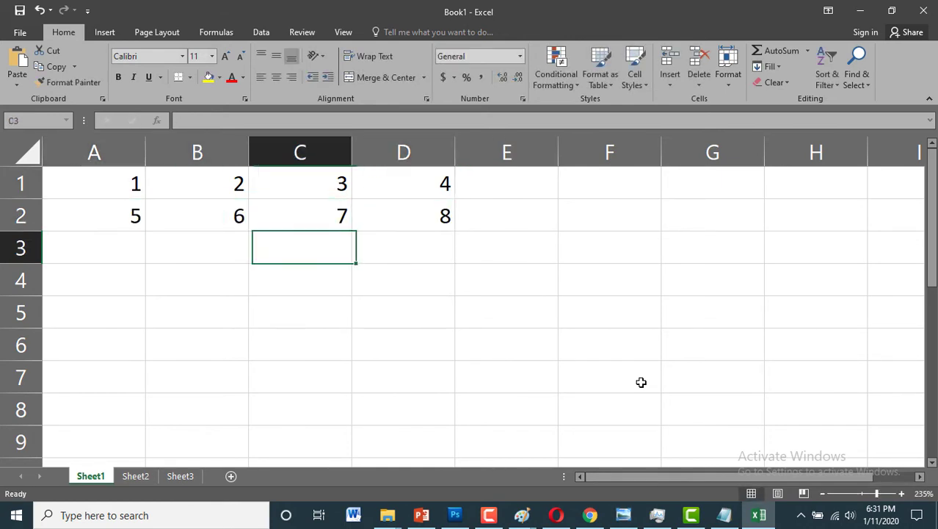
{"action": "type", "text": "9"}
{"action": "key", "text": "Tab"}
{"action": "type", "text": "0"}
{"action": "key", "text": "Tab"}
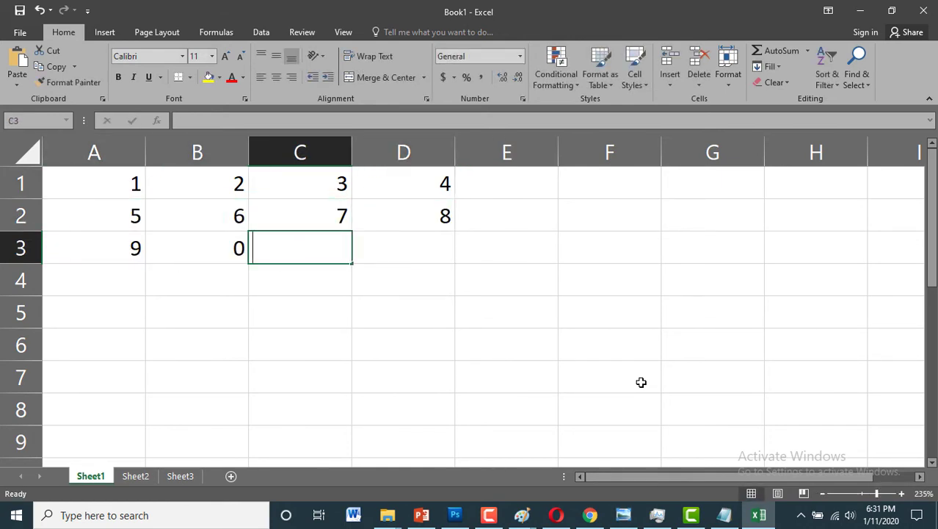
{"action": "type", "text": "3\t4"}
{"action": "key", "text": "Tab"}
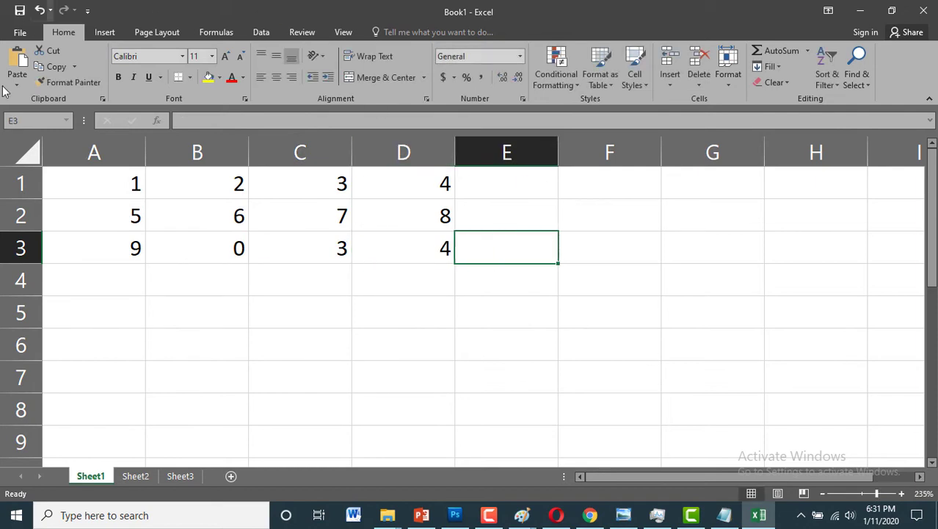
{"action": "left_click", "coordinate": [84, 152]}
{"action": "left_click", "coordinate": [197, 151]}
{"action": "left_click", "coordinate": [309, 153]}
{"action": "left_click", "coordinate": [404, 152]}
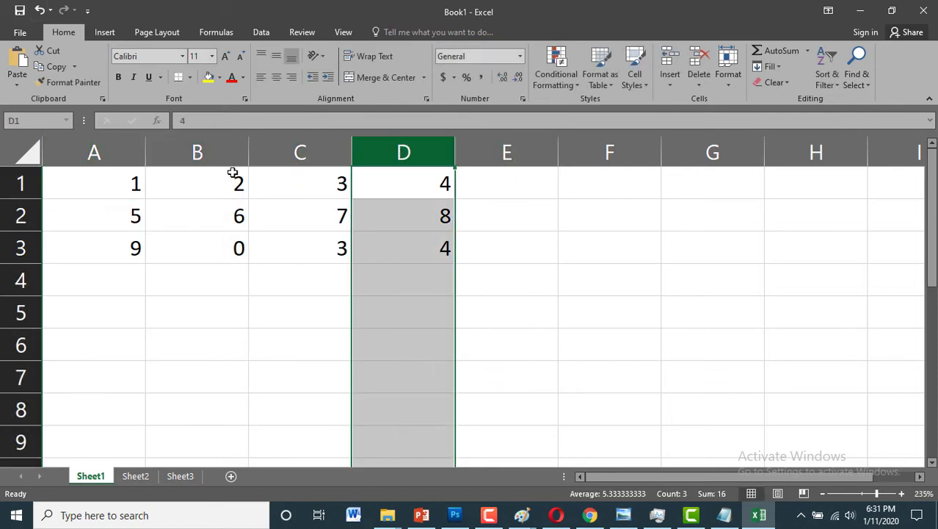
{"action": "left_click", "coordinate": [19, 183]}
{"action": "left_click", "coordinate": [19, 215]}
{"action": "left_click", "coordinate": [16, 248]}
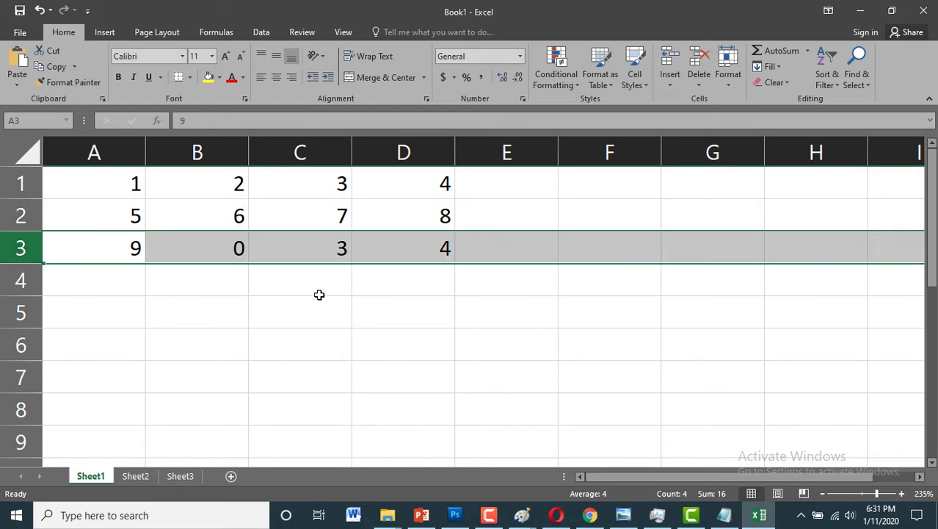
{"action": "left_click_drag", "start_coordinate": [319, 297], "coordinate": [316, 290]}
{"action": "left_click_drag", "start_coordinate": [105, 180], "coordinate": [443, 254]}
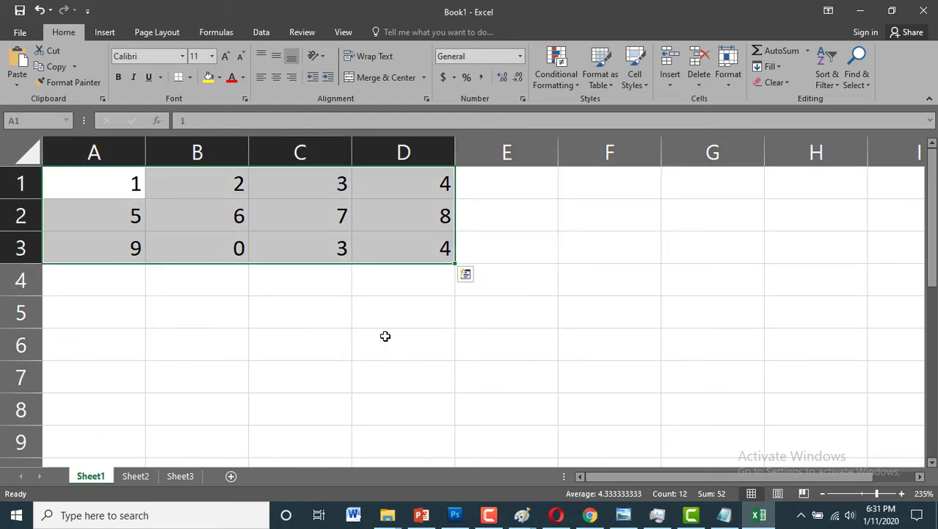
{"action": "left_click", "coordinate": [218, 153]}
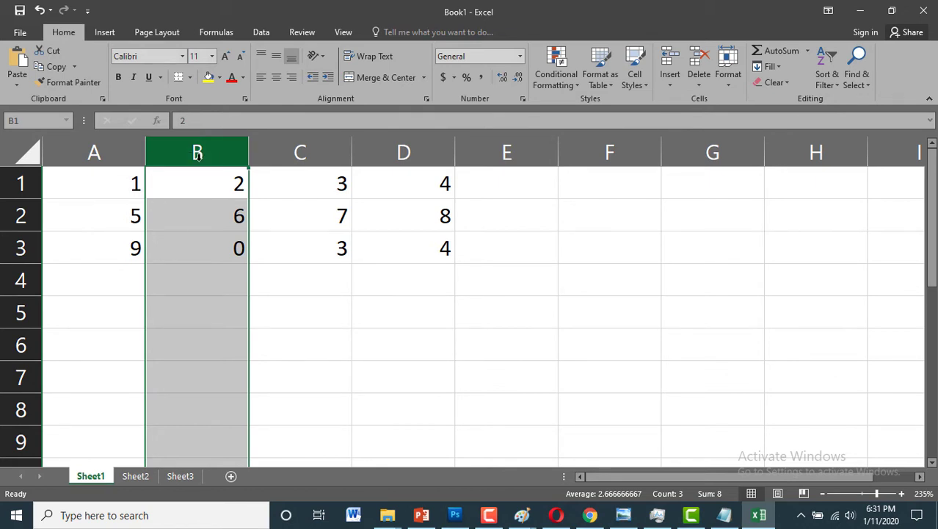
- Select columns A, C and D in turn, then hide column B from its right-click menu
{"action": "left_click", "coordinate": [105, 155]}
{"action": "left_click", "coordinate": [295, 152]}
{"action": "left_click", "coordinate": [400, 155]}
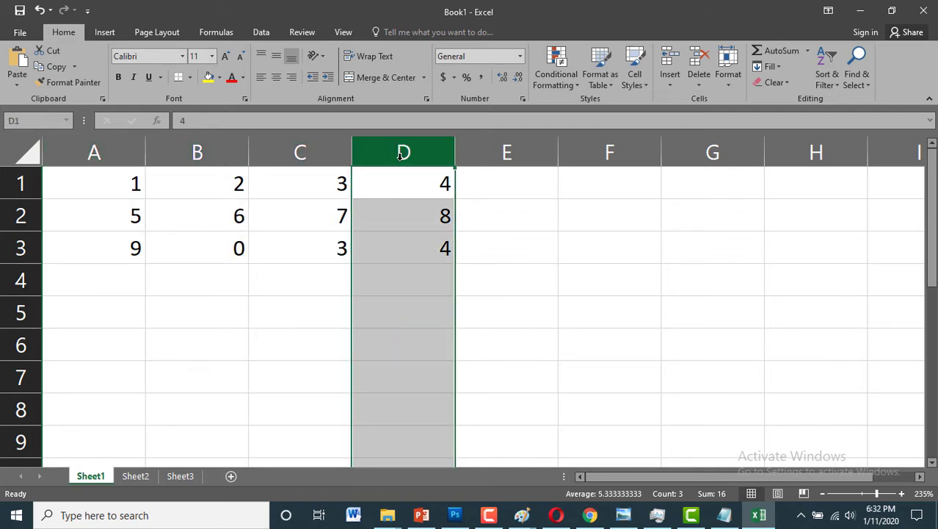
{"action": "left_click", "coordinate": [184, 151]}
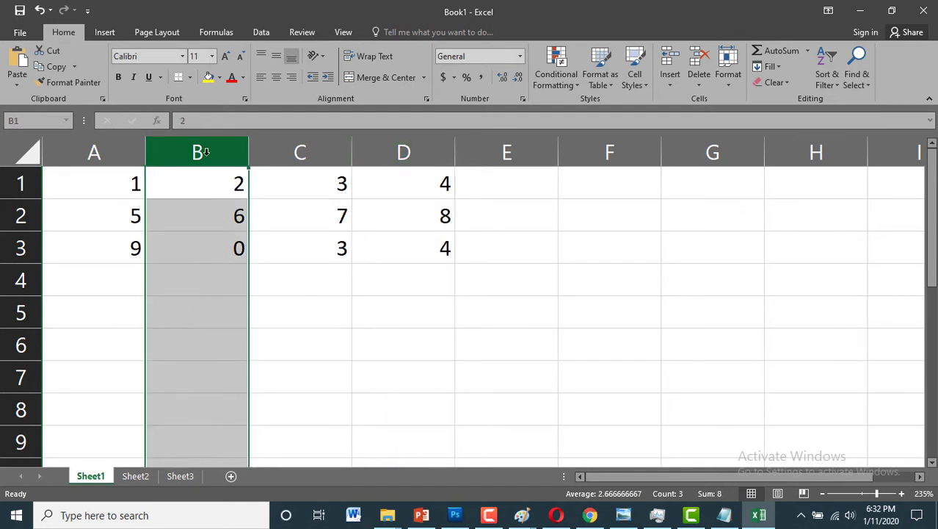
{"action": "right_click", "coordinate": [206, 151]}
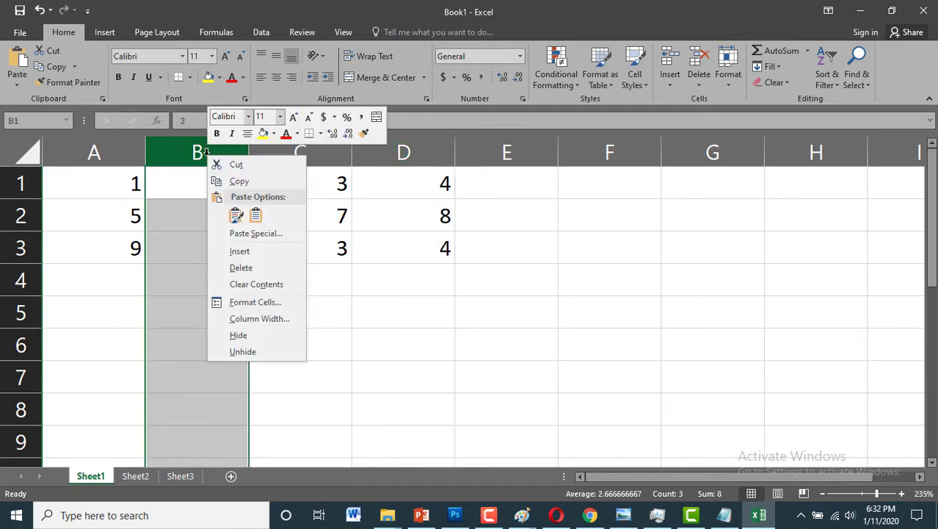
{"action": "left_click", "coordinate": [242, 336]}
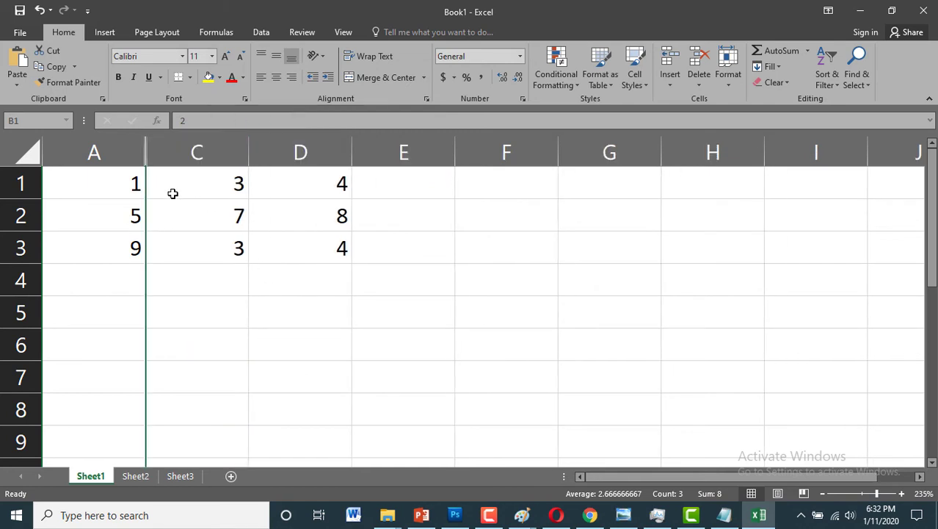
- Reselect the table A1:D3 and columns A, C and D with column B hidden
{"action": "left_click", "coordinate": [294, 343]}
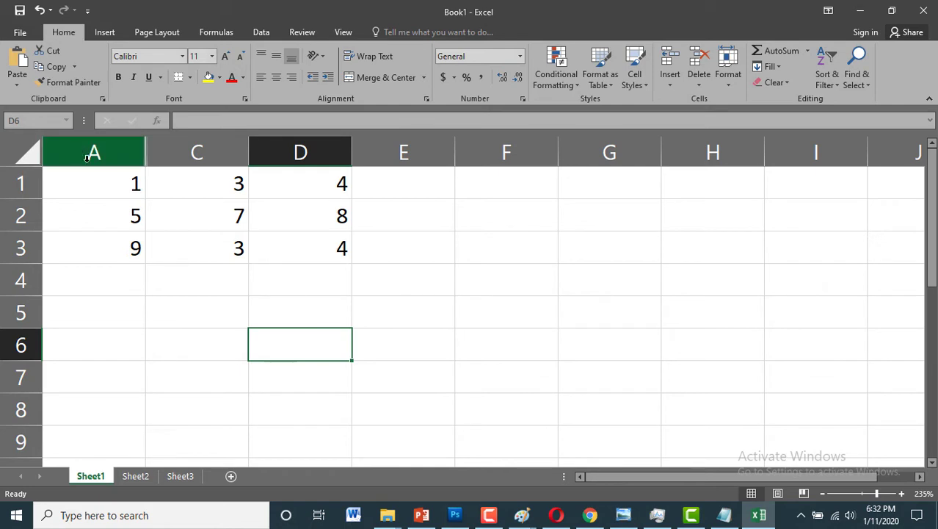
{"action": "left_click_drag", "start_coordinate": [105, 180], "coordinate": [322, 247]}
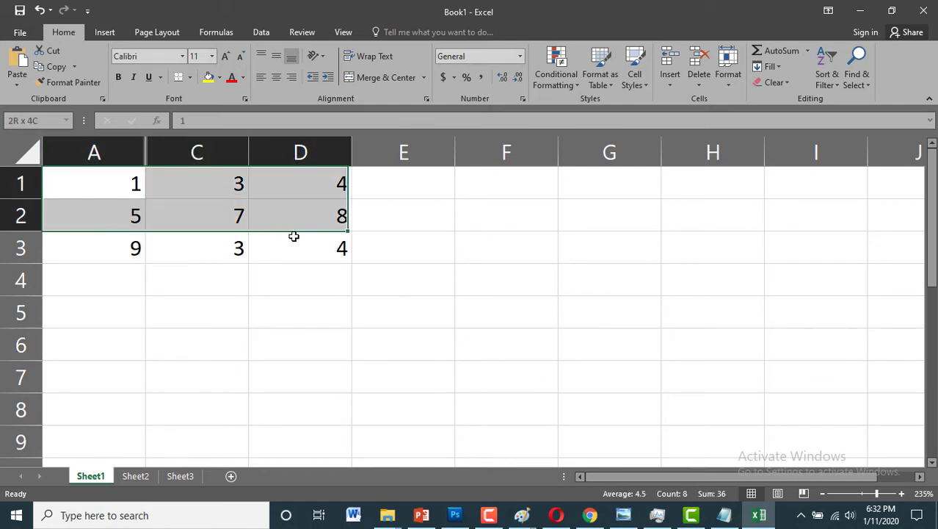
{"action": "left_click", "coordinate": [94, 154]}
{"action": "left_click", "coordinate": [216, 152]}
{"action": "mouse_move", "coordinate": [215, 153]}
{"action": "left_mouse_down"}
{"action": "mouse_move", "coordinate": [208, 159]}
{"action": "mouse_move", "coordinate": [299, 160]}
{"action": "left_mouse_up"}
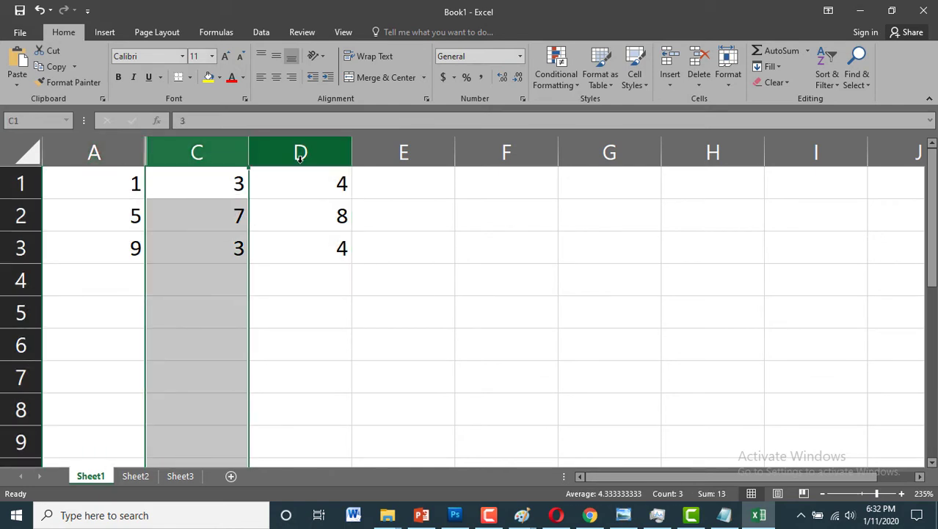
{"action": "left_click", "coordinate": [299, 160]}
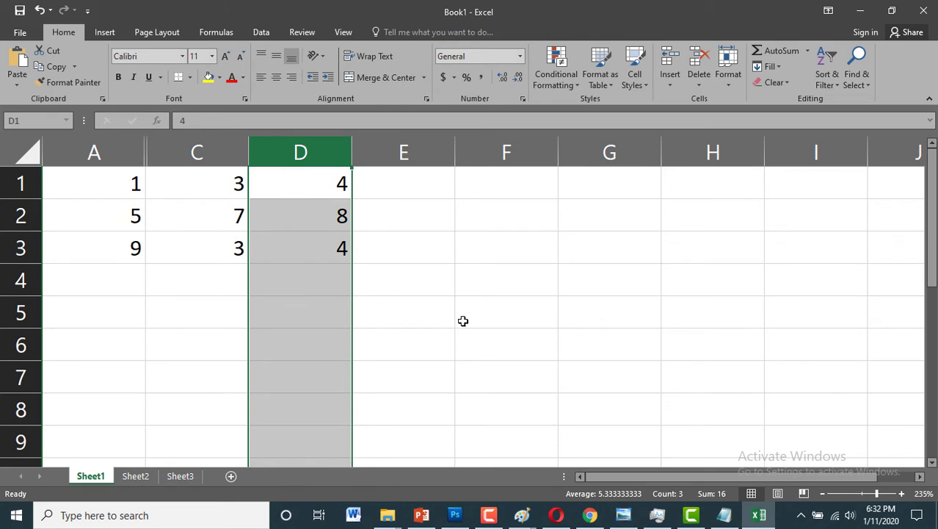
{"action": "mouse_move", "coordinate": [103, 197]}
{"action": "left_mouse_down"}
{"action": "mouse_move", "coordinate": [184, 190]}
{"action": "mouse_move", "coordinate": [314, 249]}
{"action": "left_mouse_up"}
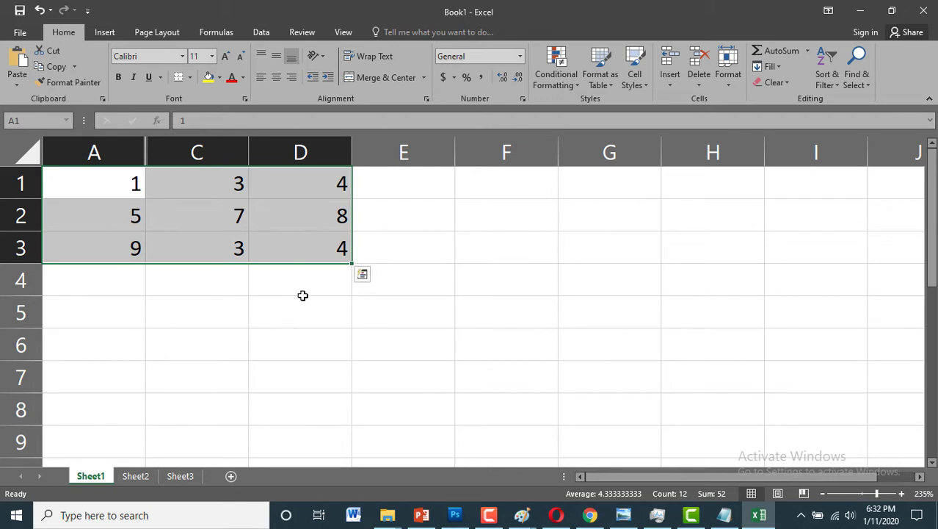
- Save the layout with column B hidden as the custom view 'Column B Hide'
{"action": "left_click", "coordinate": [343, 33]}
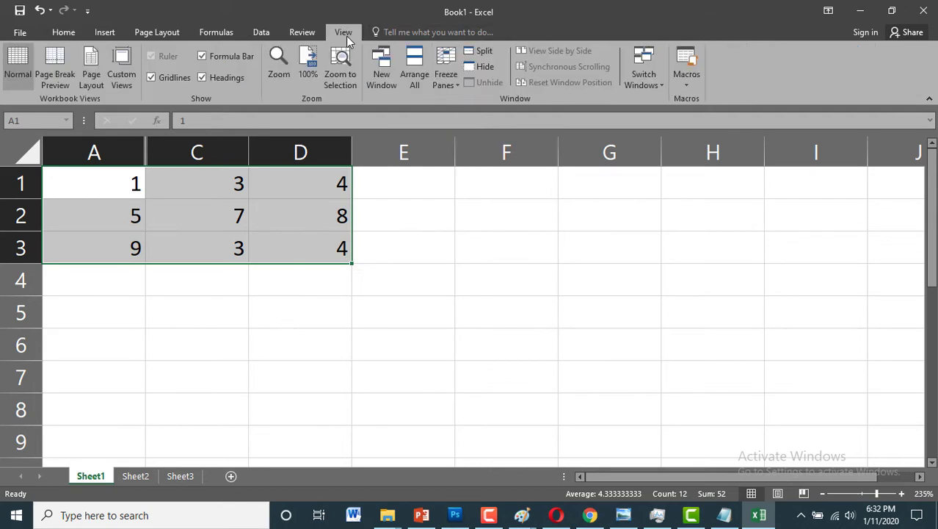
{"action": "left_click", "coordinate": [125, 70]}
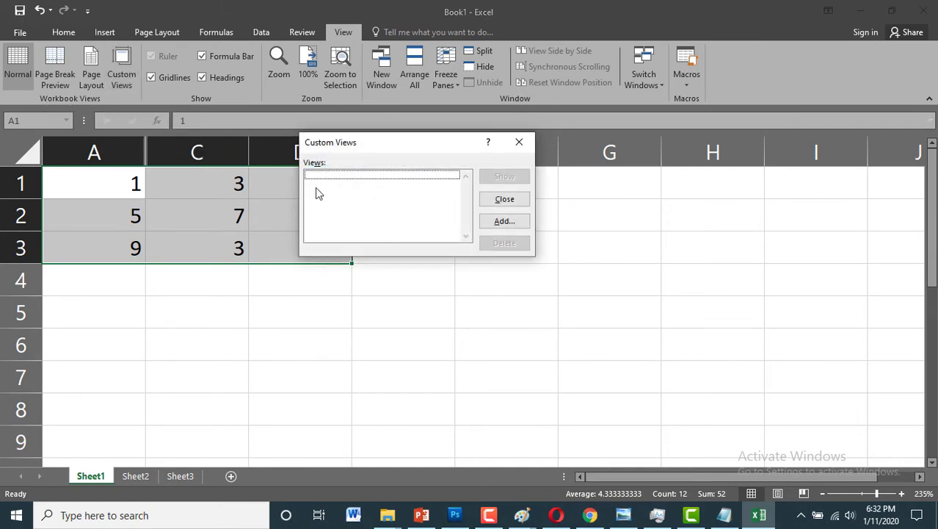
{"action": "left_click_drag", "start_coordinate": [362, 146], "coordinate": [443, 134]}
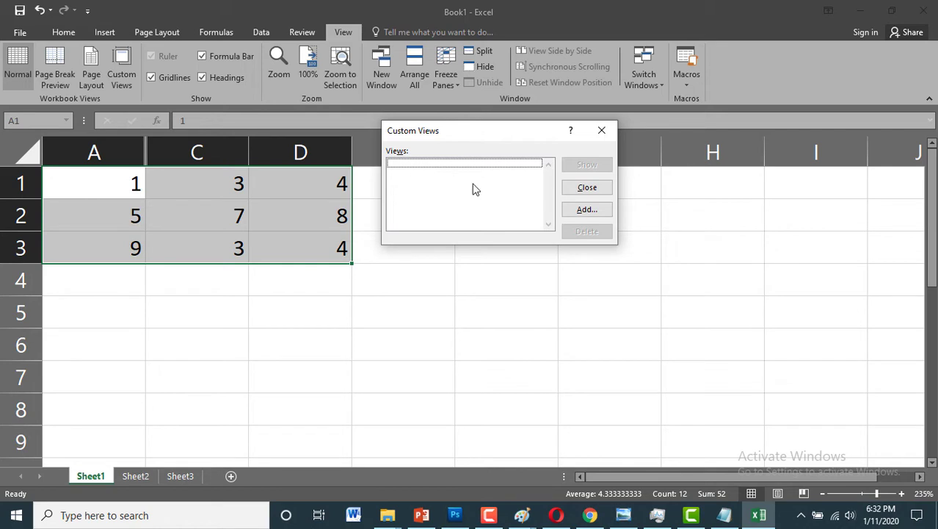
{"action": "left_click", "coordinate": [585, 213]}
{"action": "left_click_drag", "start_coordinate": [467, 142], "coordinate": [349, 287]}
{"action": "type", "text": "Column B Hide"}
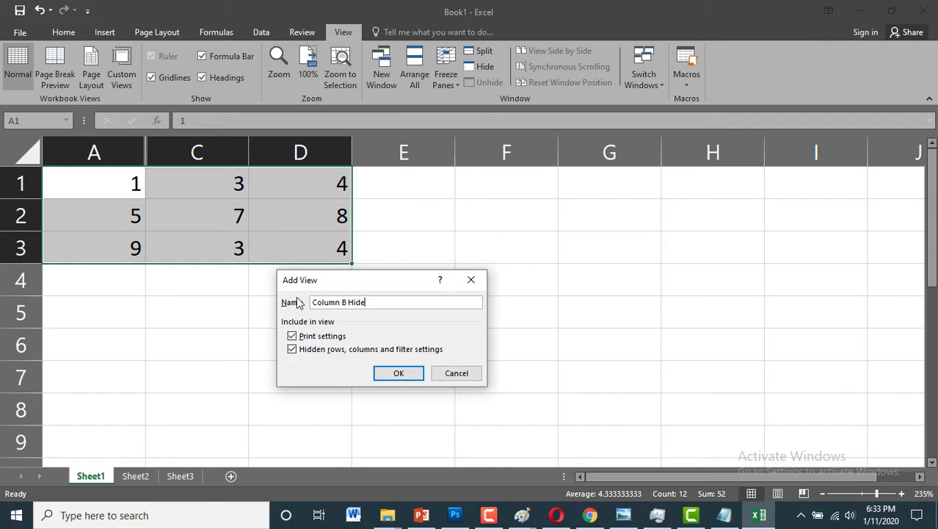
{"action": "left_click", "coordinate": [408, 373]}
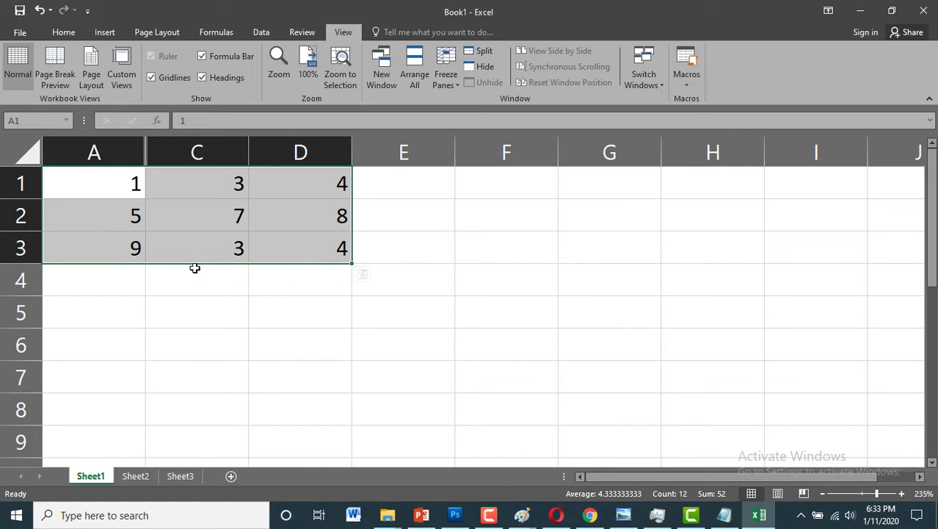
{"action": "left_click", "coordinate": [321, 314]}
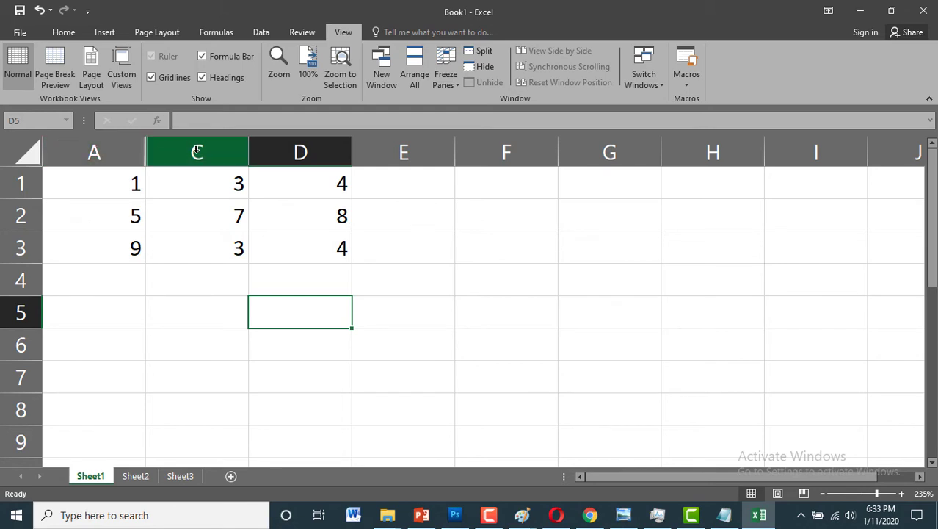
- Unhide column B across columns A:C, then select A1:D3 and open the Custom Views list
{"action": "left_click_drag", "start_coordinate": [85, 151], "coordinate": [198, 150]}
{"action": "right_click", "coordinate": [116, 157]}
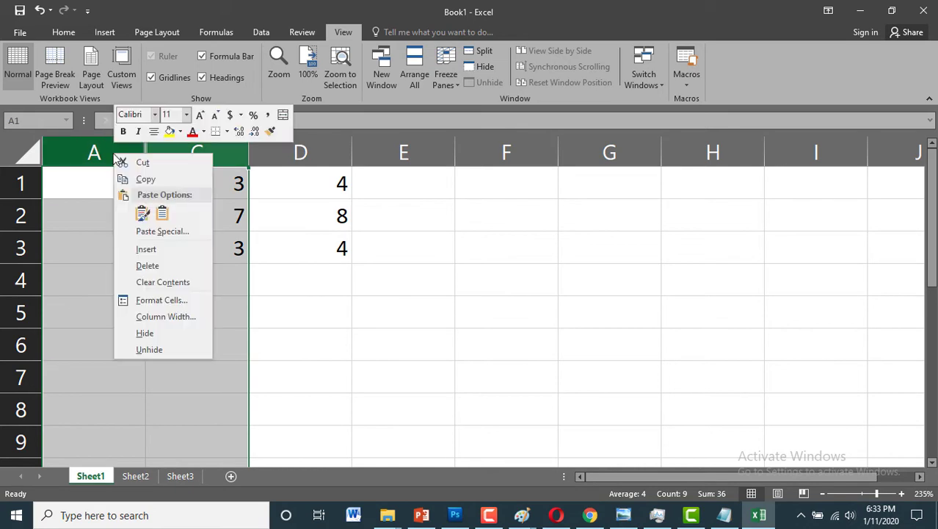
{"action": "left_click", "coordinate": [162, 349]}
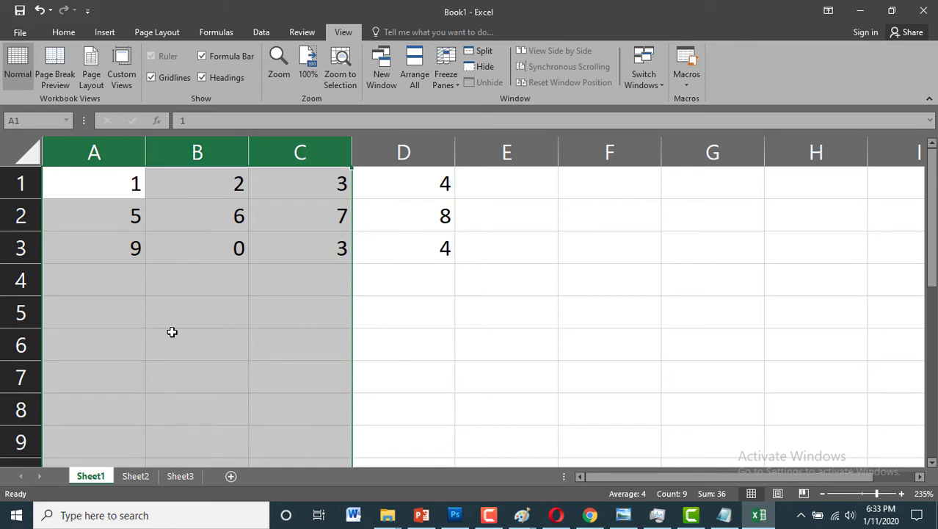
{"action": "left_click", "coordinate": [220, 353]}
{"action": "mouse_move", "coordinate": [77, 178]}
{"action": "left_mouse_down"}
{"action": "mouse_move", "coordinate": [354, 196]}
{"action": "mouse_move", "coordinate": [441, 250]}
{"action": "left_mouse_up"}
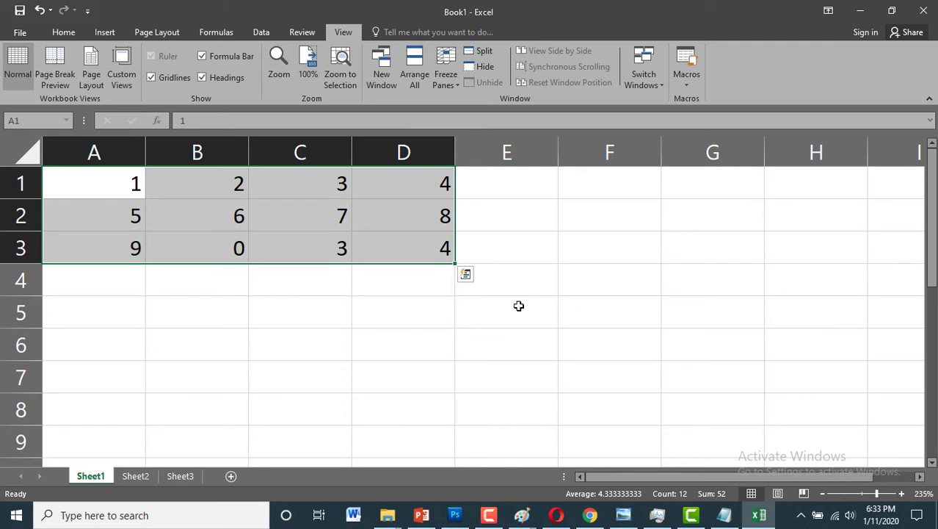
{"action": "left_click", "coordinate": [121, 73]}
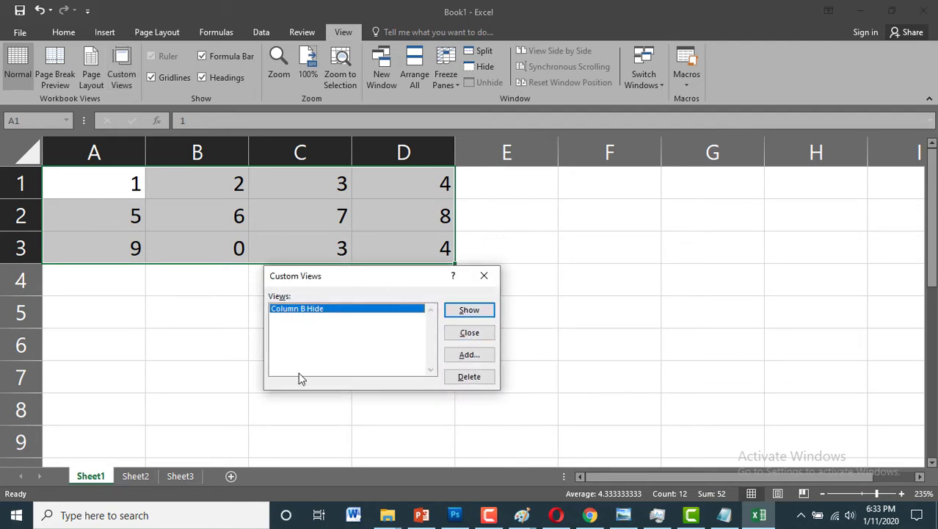
- Save the current fully visible layout as the custom view 'Full View'
{"action": "left_click", "coordinate": [469, 356]}
{"action": "type", "text": "Full View"}
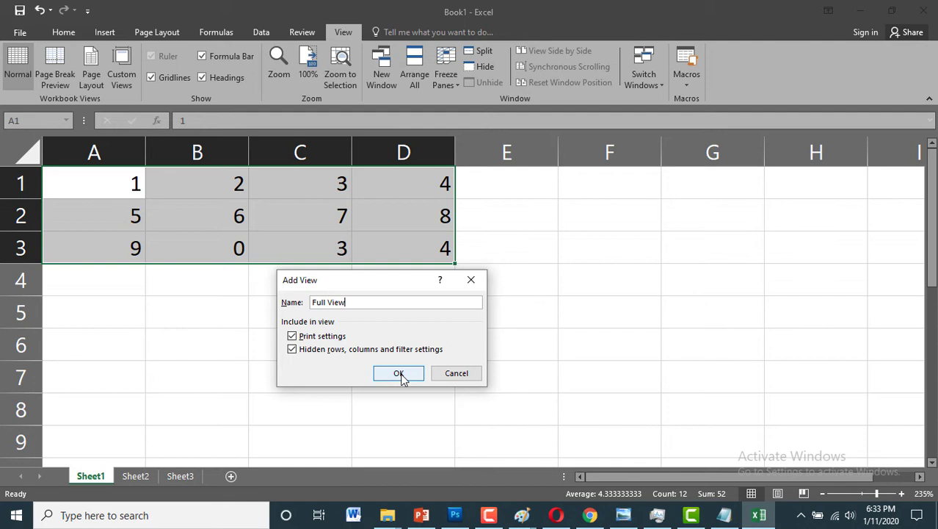
{"action": "left_click", "coordinate": [401, 375]}
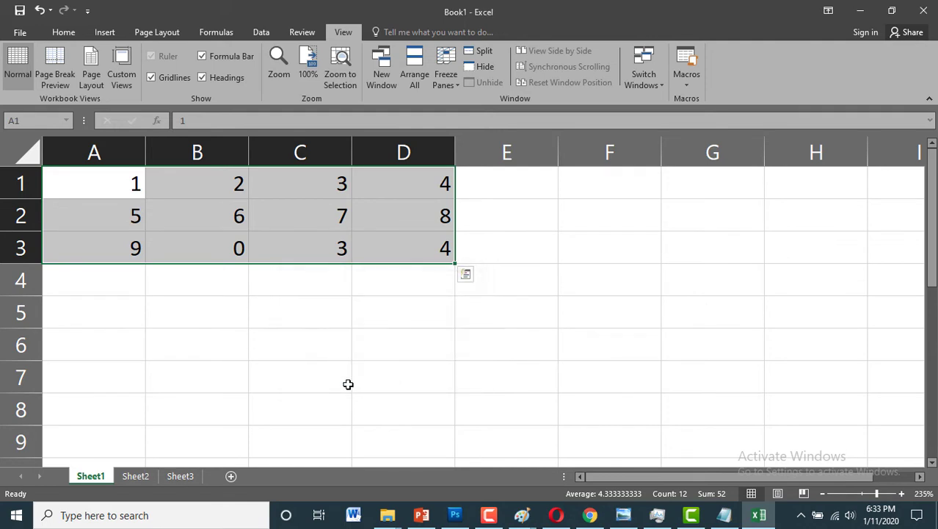
{"action": "left_click", "coordinate": [241, 348]}
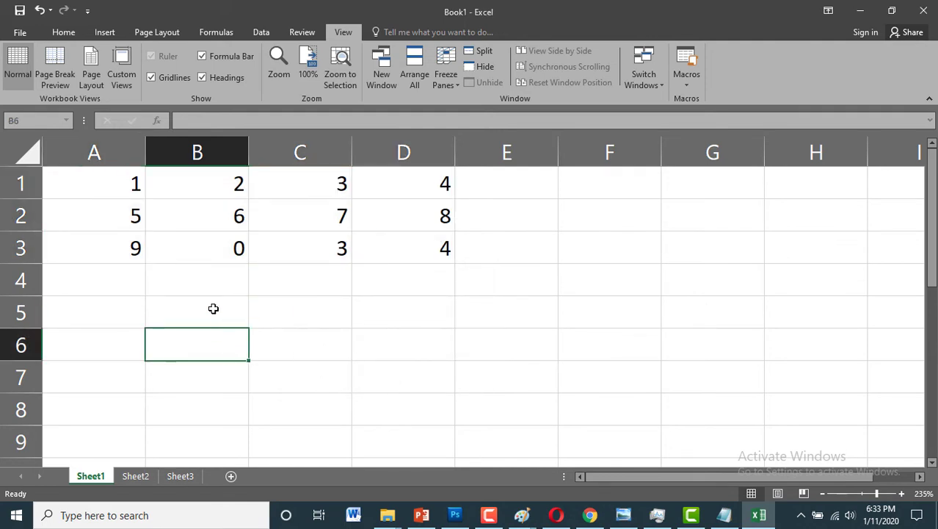
- Hide row 2 and save that layout as the custom view 'Row 2 Hide'
{"action": "left_click", "coordinate": [14, 220]}
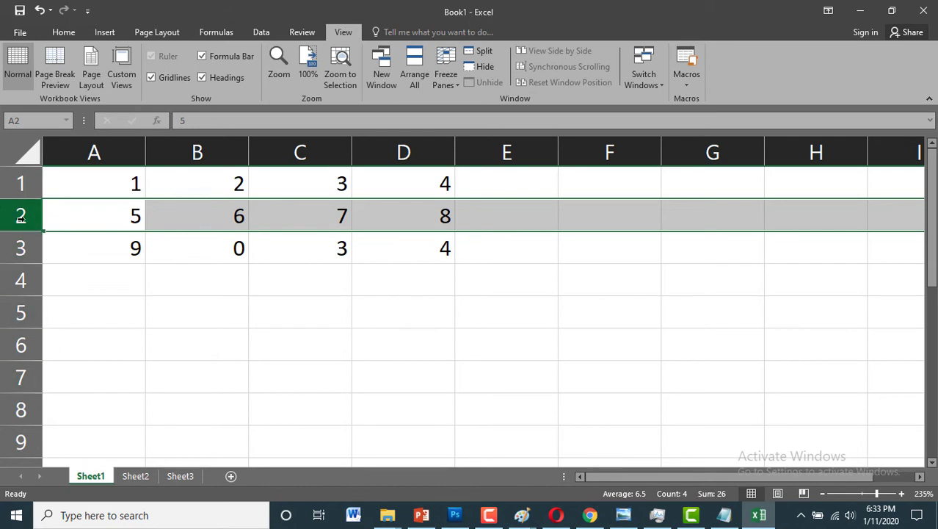
{"action": "right_click", "coordinate": [22, 218]}
{"action": "left_click", "coordinate": [66, 399]}
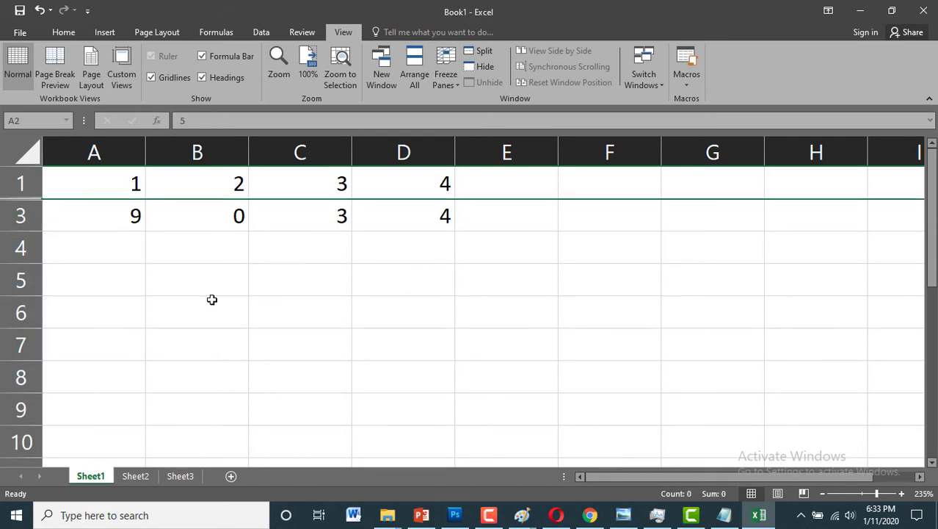
{"action": "left_click_drag", "start_coordinate": [114, 174], "coordinate": [434, 219]}
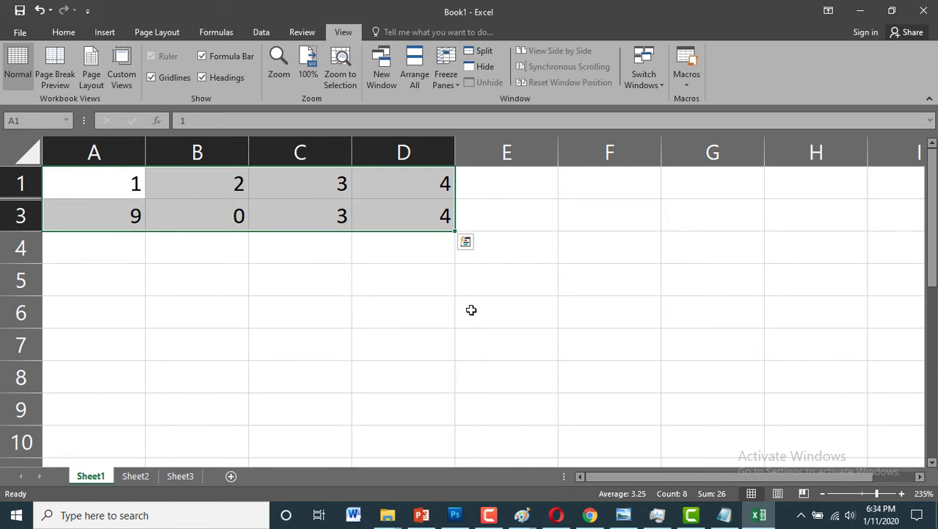
{"action": "left_click", "coordinate": [121, 74]}
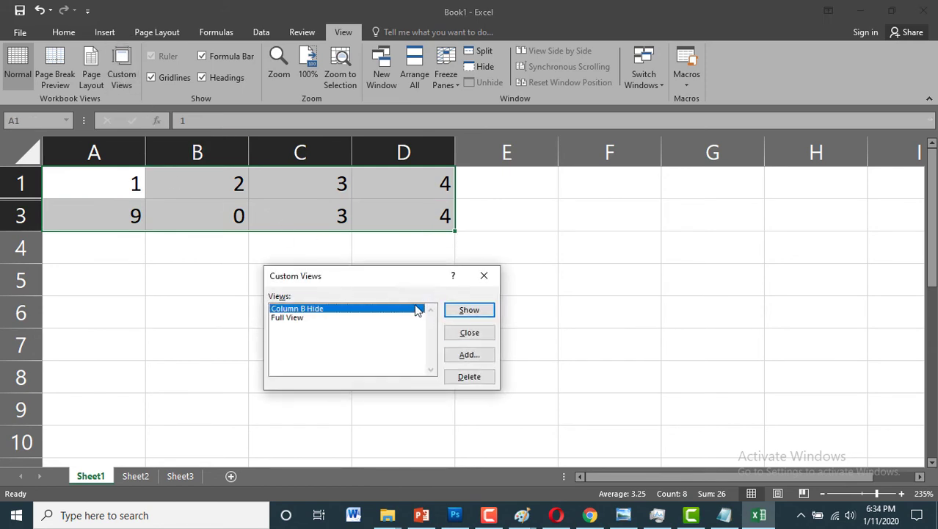
{"action": "left_click", "coordinate": [467, 354]}
{"action": "type", "text": "Row 2 Hide"}
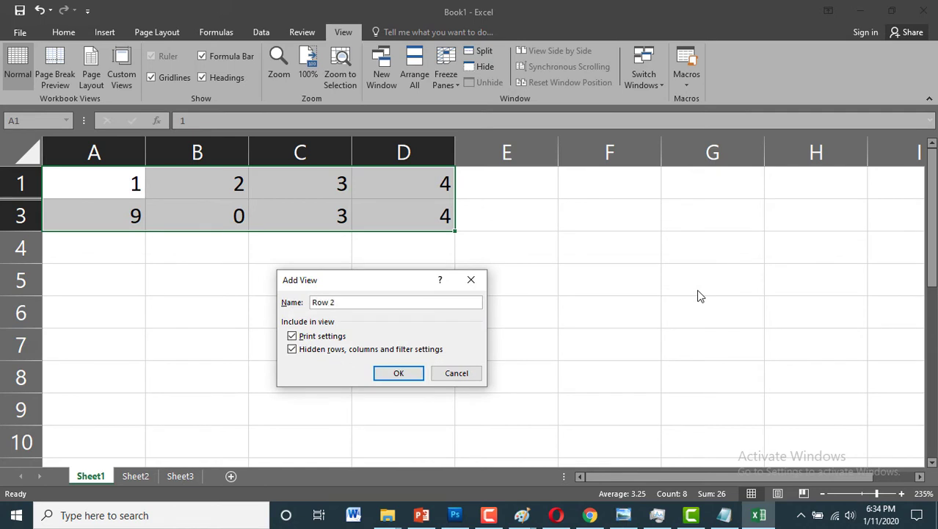
{"action": "left_click", "coordinate": [399, 373]}
{"action": "left_click", "coordinate": [294, 310]}
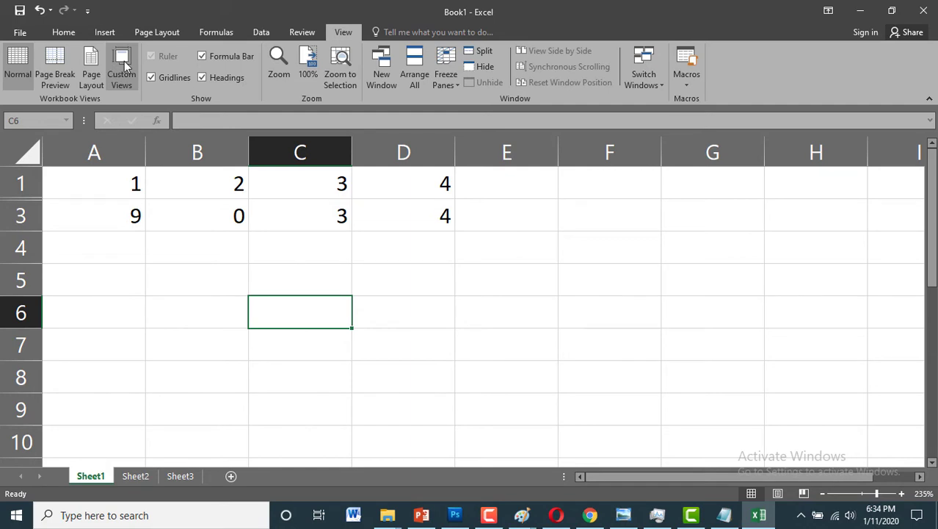
{"action": "left_click", "coordinate": [124, 66]}
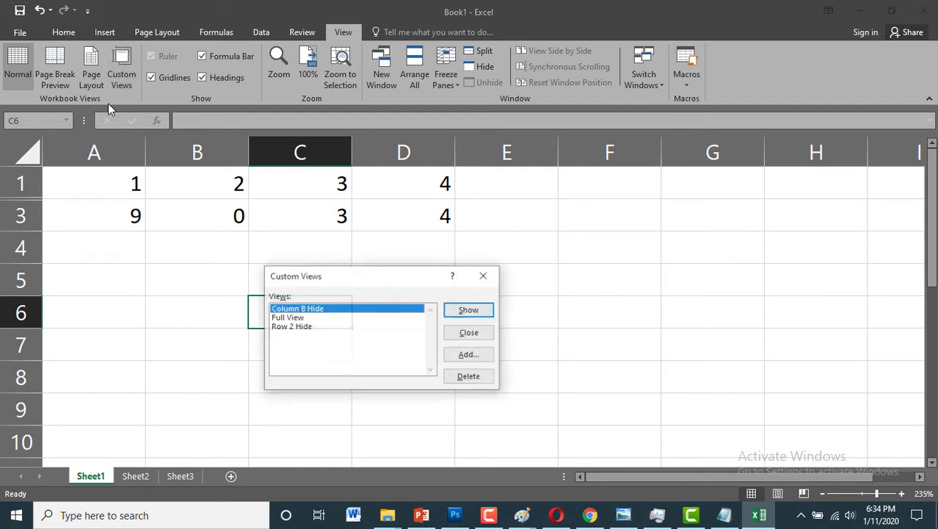
{"action": "left_click", "coordinate": [286, 319]}
{"action": "left_click", "coordinate": [469, 309]}
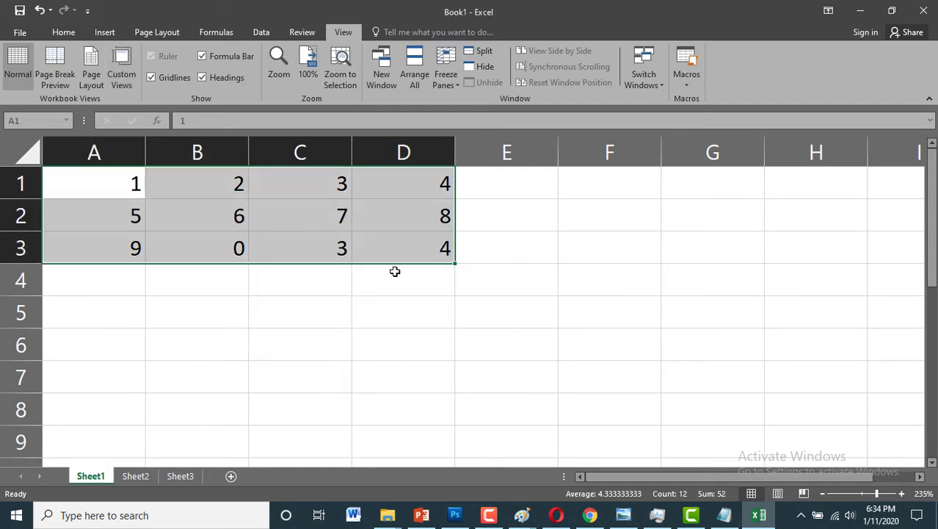
{"action": "left_click_drag", "start_coordinate": [98, 184], "coordinate": [417, 236]}
{"action": "left_click", "coordinate": [20, 214]}
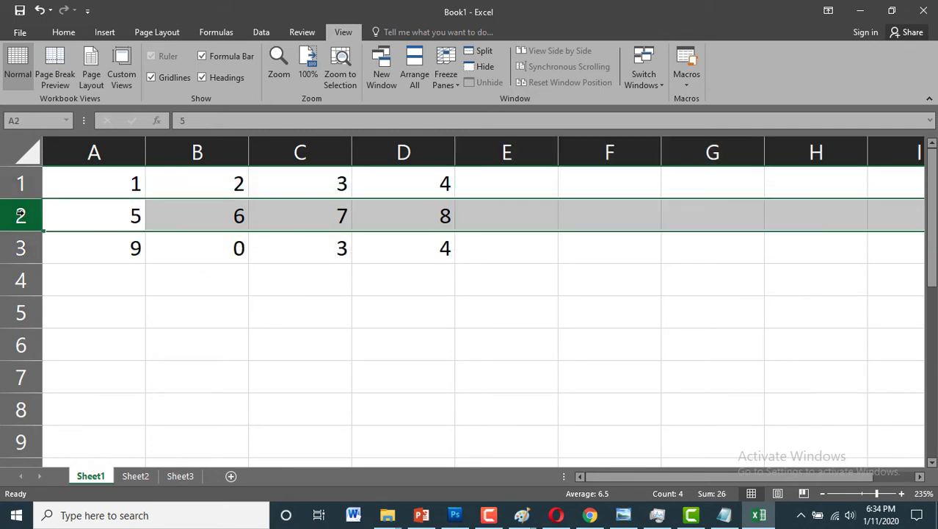
{"action": "left_click", "coordinate": [122, 73]}
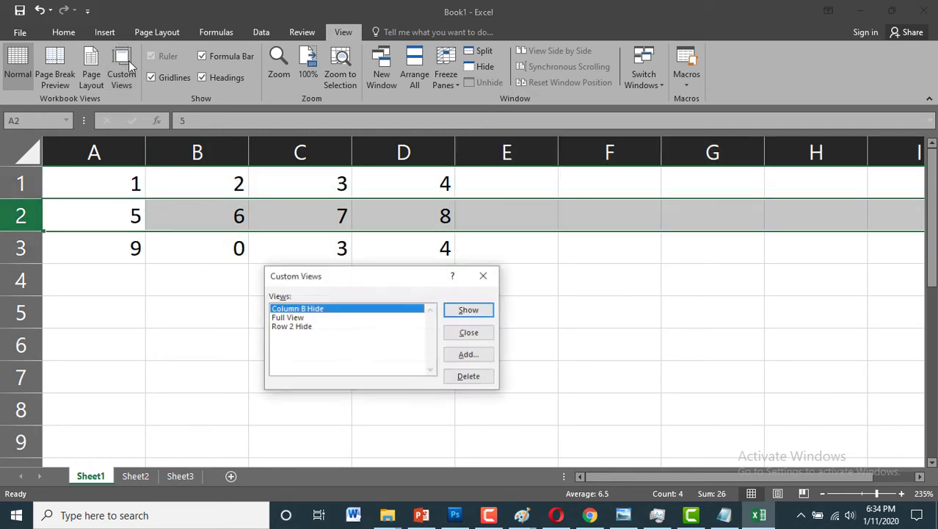
{"action": "left_click", "coordinate": [298, 327]}
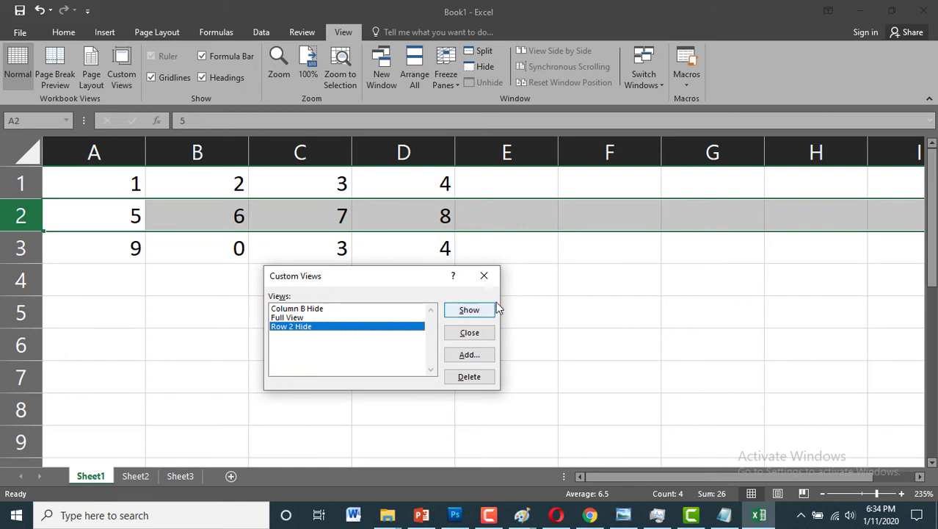
{"action": "left_click", "coordinate": [470, 311]}
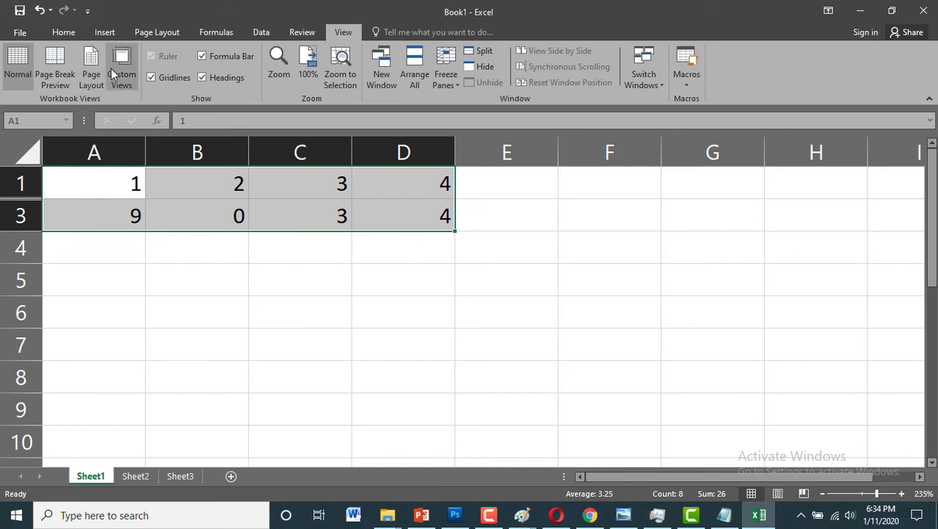
{"action": "left_click", "coordinate": [339, 335]}
{"action": "left_click_drag", "start_coordinate": [490, 269], "coordinate": [142, 141]}
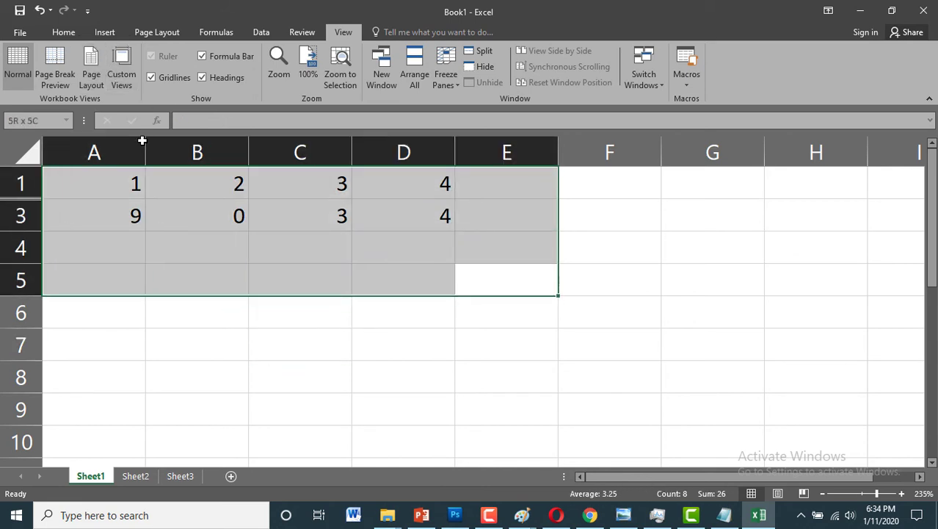
{"action": "left_click", "coordinate": [728, 518]}
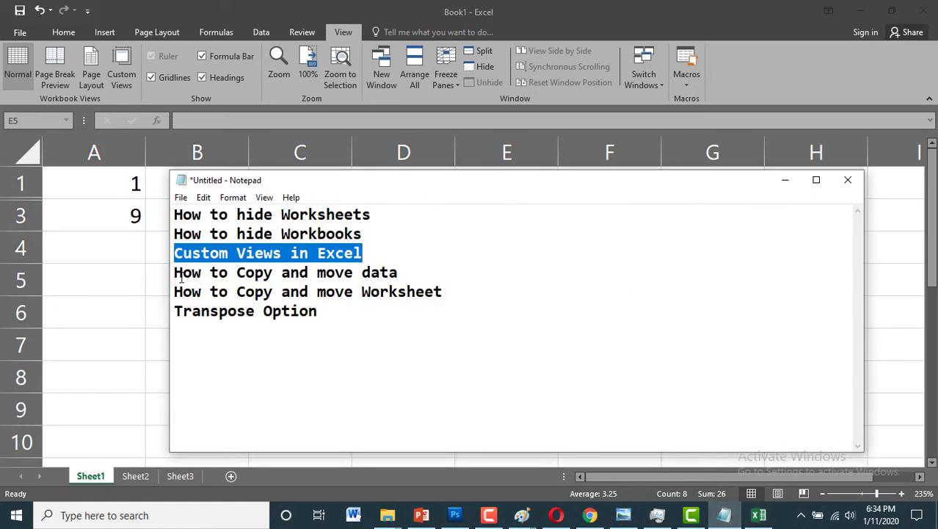
{"action": "left_click_drag", "start_coordinate": [181, 276], "coordinate": [406, 291]}
{"action": "left_click", "coordinate": [569, 329]}
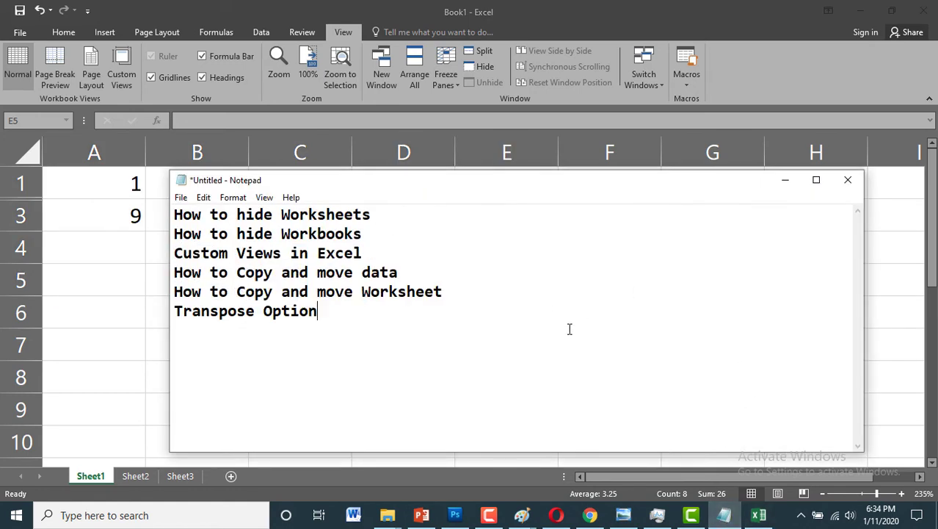
{"action": "left_click", "coordinate": [785, 179]}
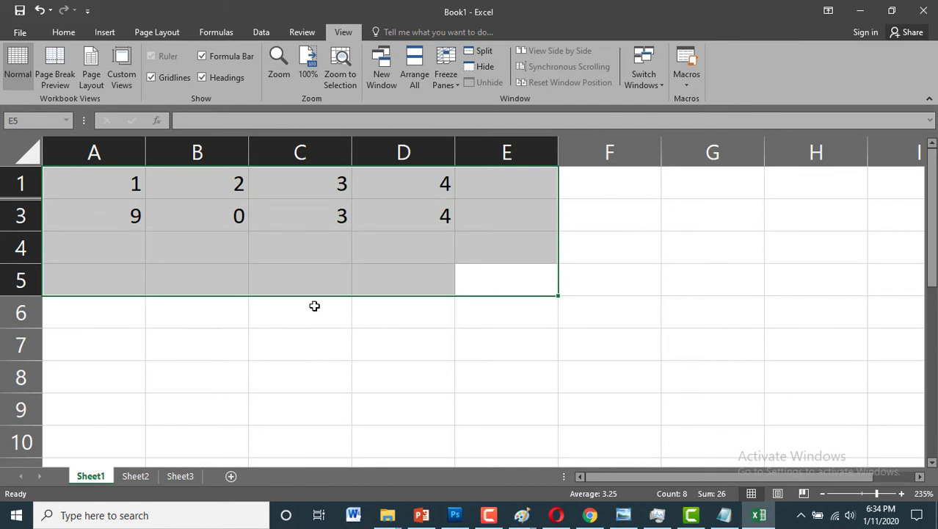
- Show the 'Full View' custom view so row 2 (5, 6, 7, 8) reappears
{"action": "left_click", "coordinate": [118, 73]}
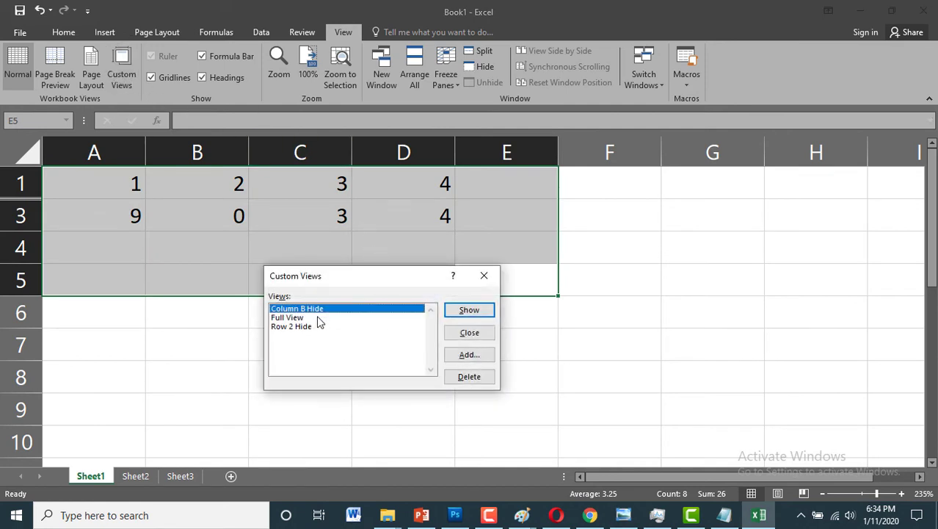
{"action": "left_click", "coordinate": [288, 317]}
{"action": "left_click", "coordinate": [474, 309]}
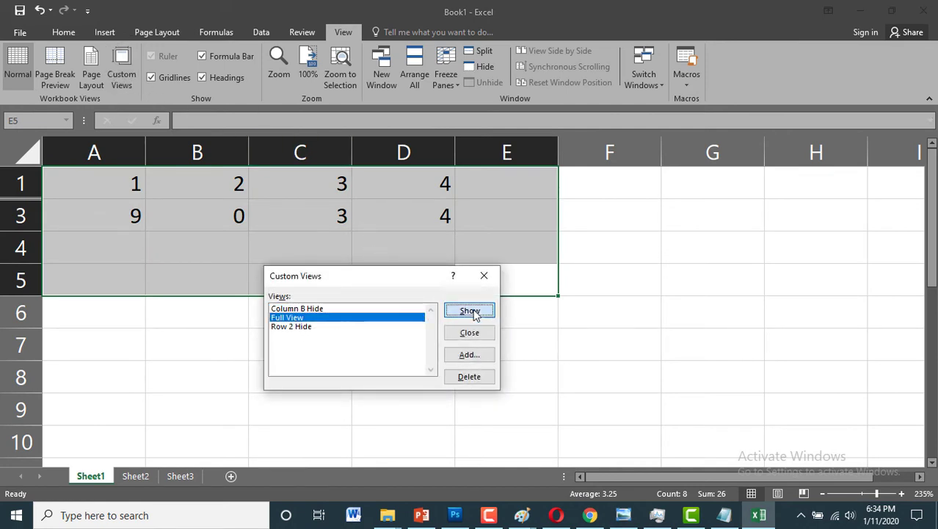
{"action": "left_click", "coordinate": [315, 288]}
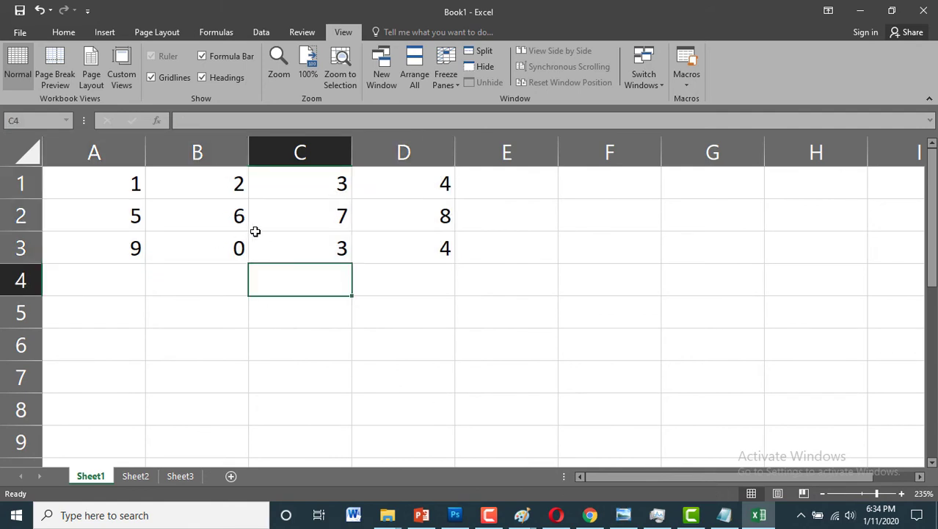
- Select the column B values 2, 6, 0 in B1:B3
{"action": "left_click", "coordinate": [196, 224]}
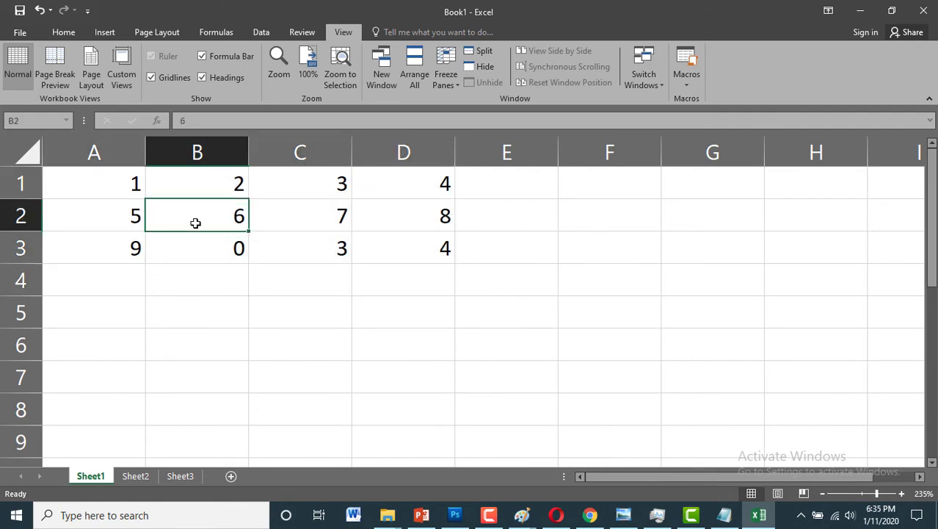
{"action": "left_click", "coordinate": [196, 149]}
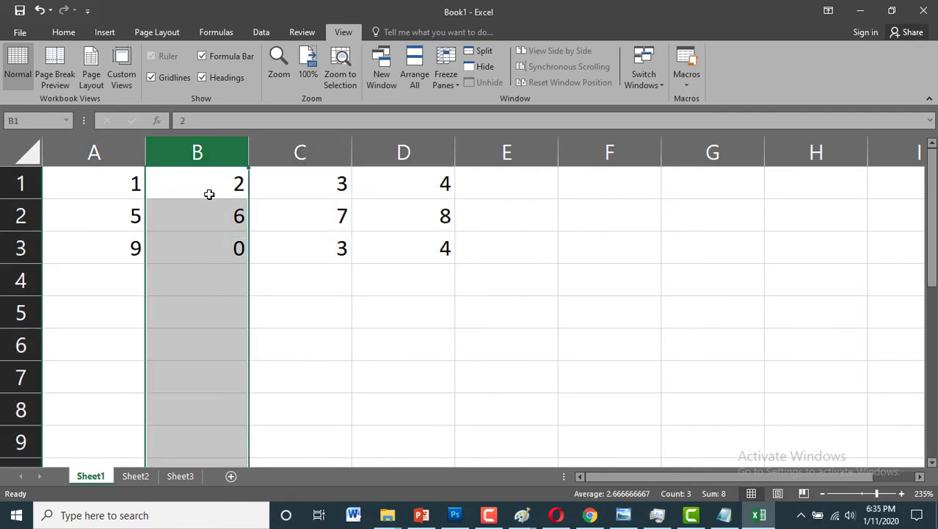
{"action": "left_click_drag", "start_coordinate": [207, 175], "coordinate": [204, 251]}
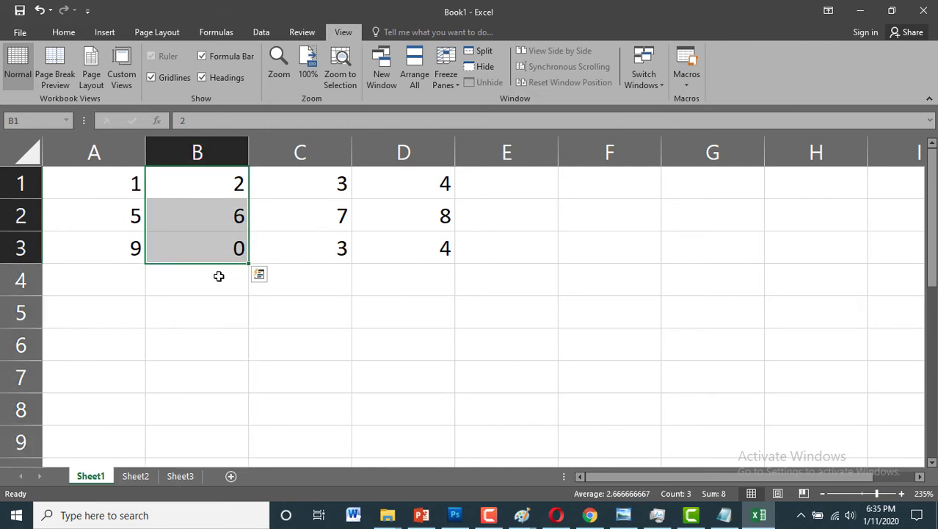
{"action": "left_click_drag", "start_coordinate": [708, 180], "coordinate": [694, 245]}
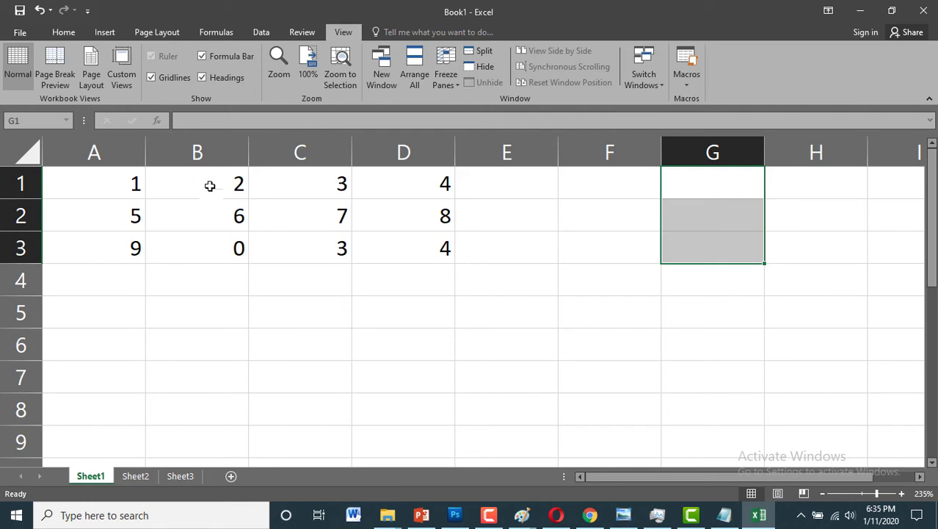
{"action": "left_click_drag", "start_coordinate": [209, 184], "coordinate": [200, 254]}
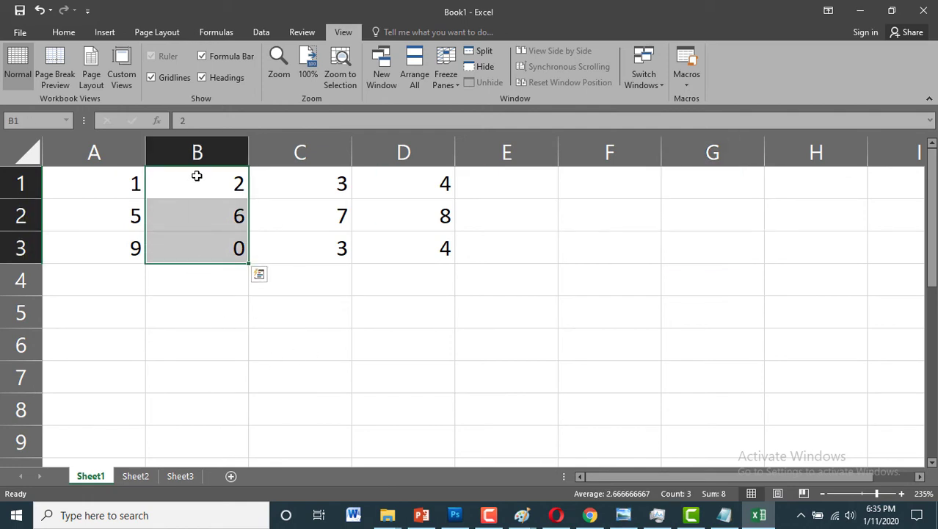
{"action": "left_click_drag", "start_coordinate": [194, 180], "coordinate": [199, 251]}
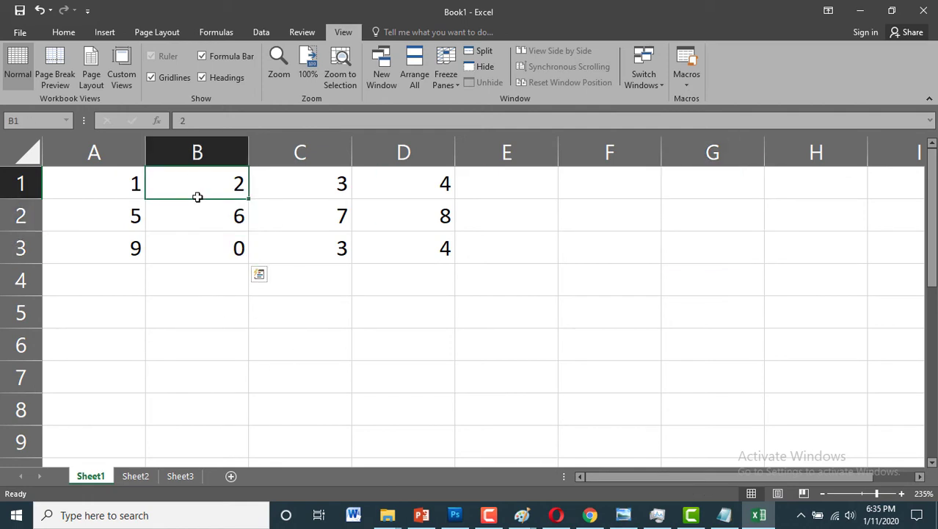
- Copy B1:B3 (2, 6, 0) and paste it into G1:G3 and F6:F8
{"action": "left_click", "coordinate": [61, 33]}
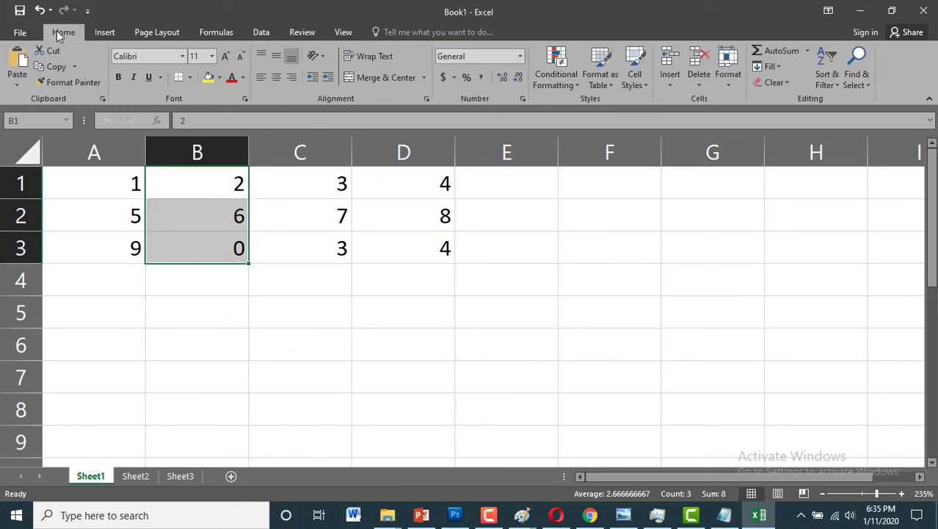
{"action": "left_click", "coordinate": [54, 67]}
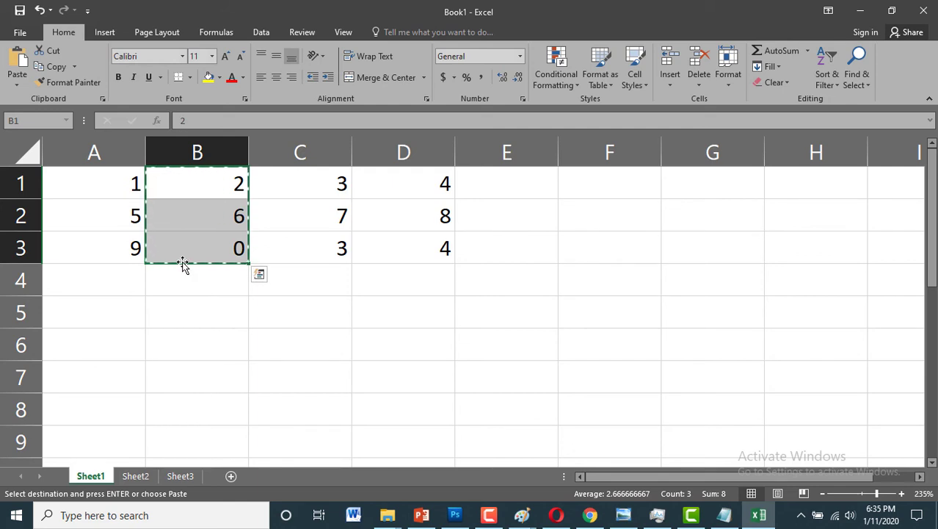
{"action": "left_click", "coordinate": [707, 191]}
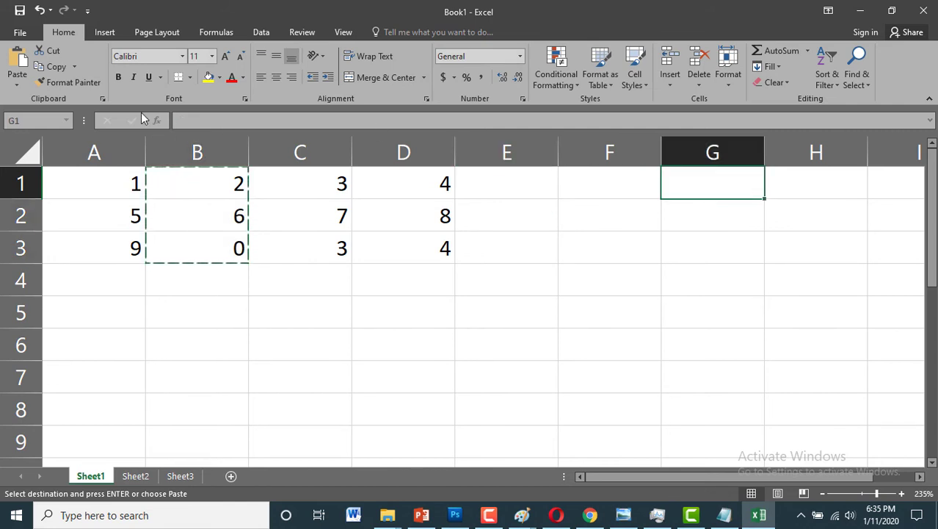
{"action": "left_click", "coordinate": [22, 65]}
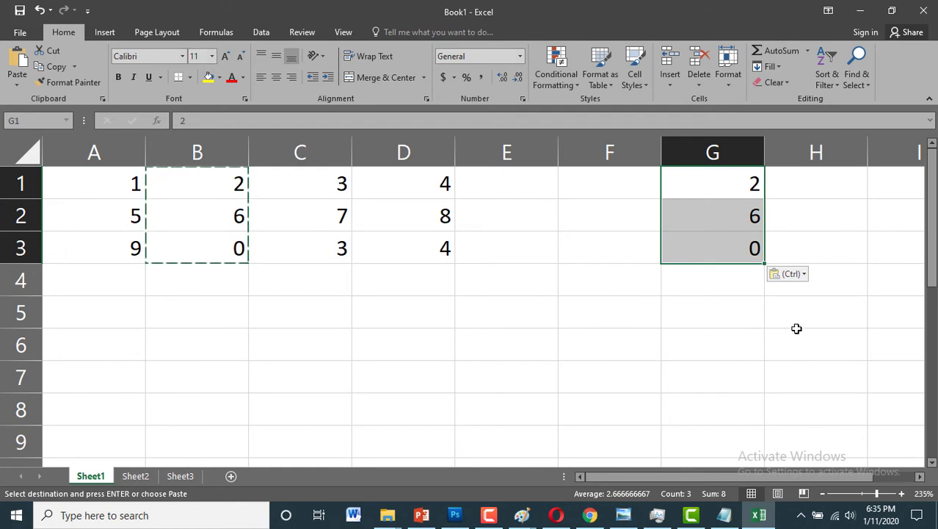
{"action": "left_click", "coordinate": [579, 344]}
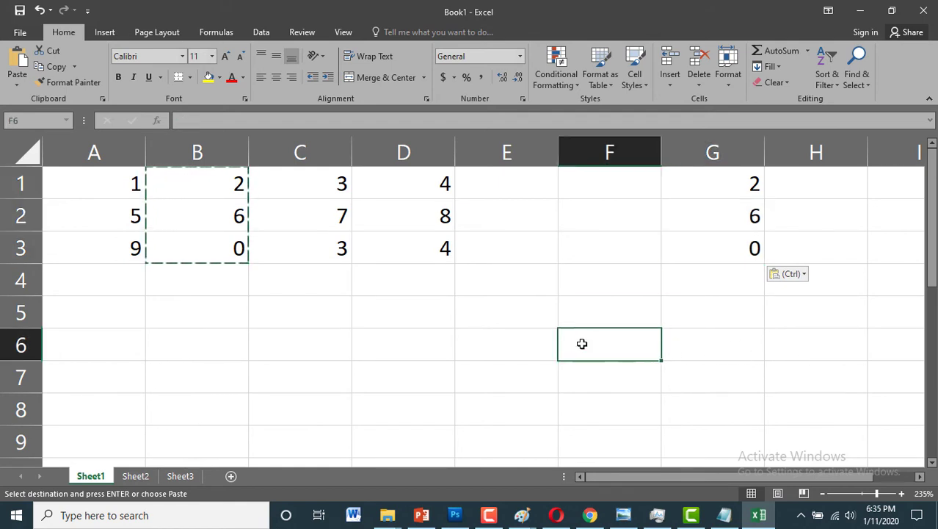
{"action": "left_click", "coordinate": [18, 60]}
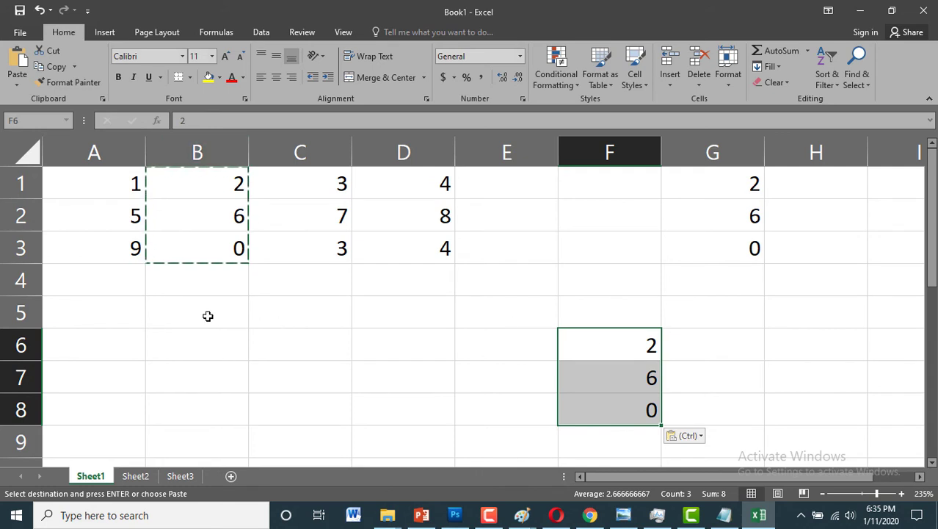
- Cancel the stray entry in C7, then reselect B1:B3 and cell D6
{"action": "left_click", "coordinate": [302, 367]}
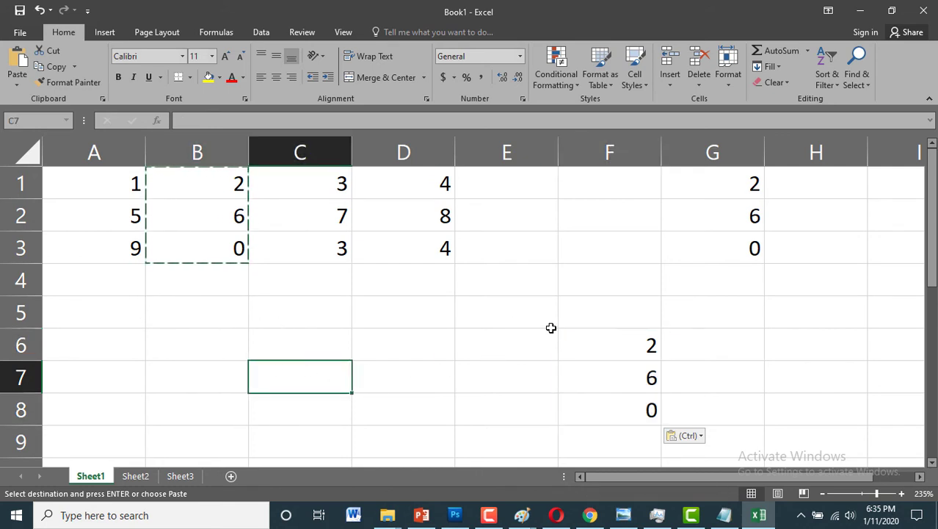
{"action": "type", "text": "Esc Key"}
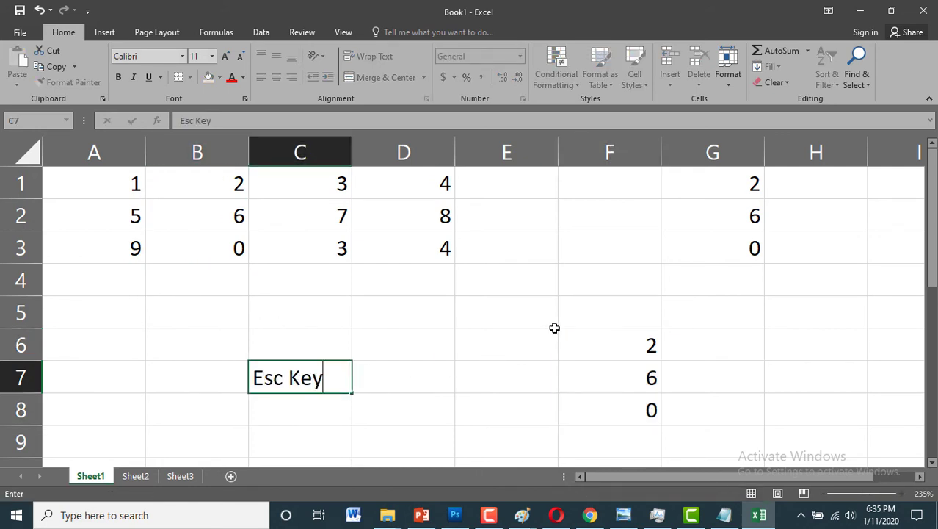
{"action": "key", "text": "Escape"}
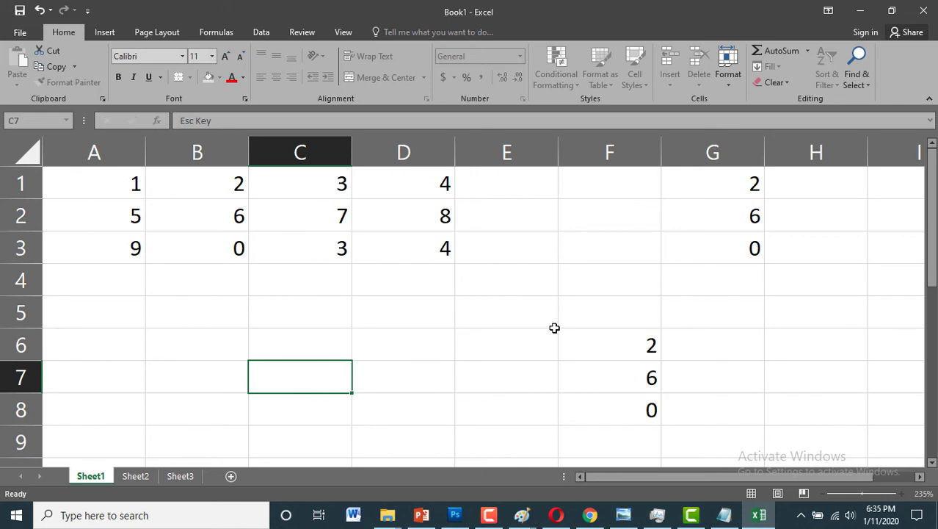
{"action": "left_click_drag", "start_coordinate": [218, 182], "coordinate": [207, 243]}
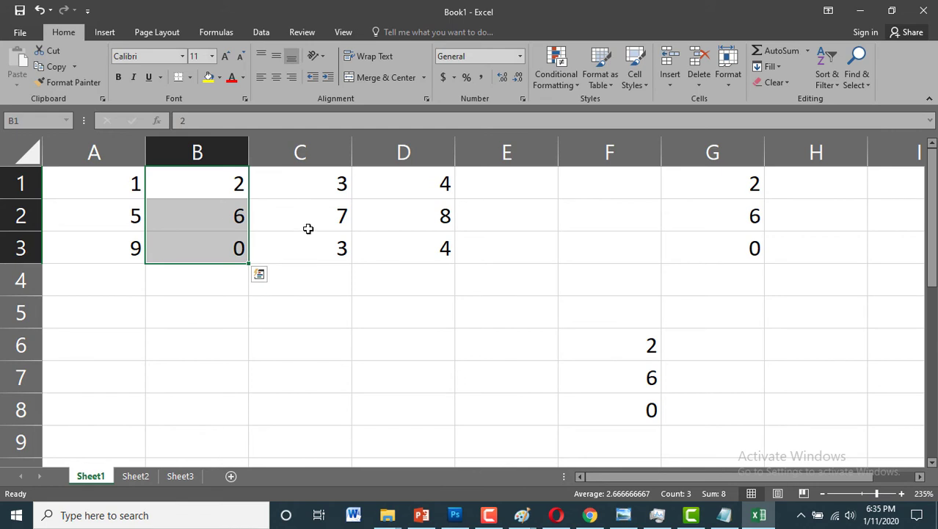
{"action": "left_click", "coordinate": [402, 352]}
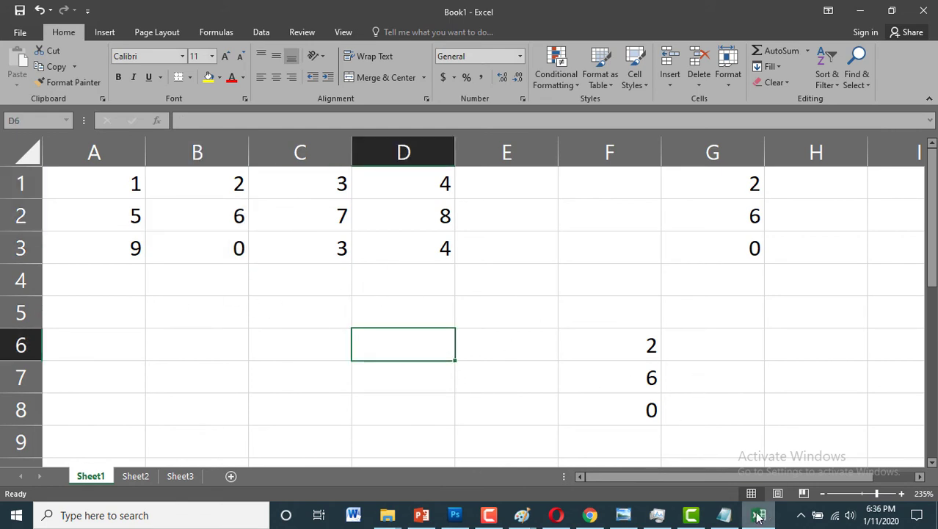
- Highlight 'move' in the Notepad topic list, then return to Excel at cell B5
{"action": "left_click", "coordinate": [725, 515]}
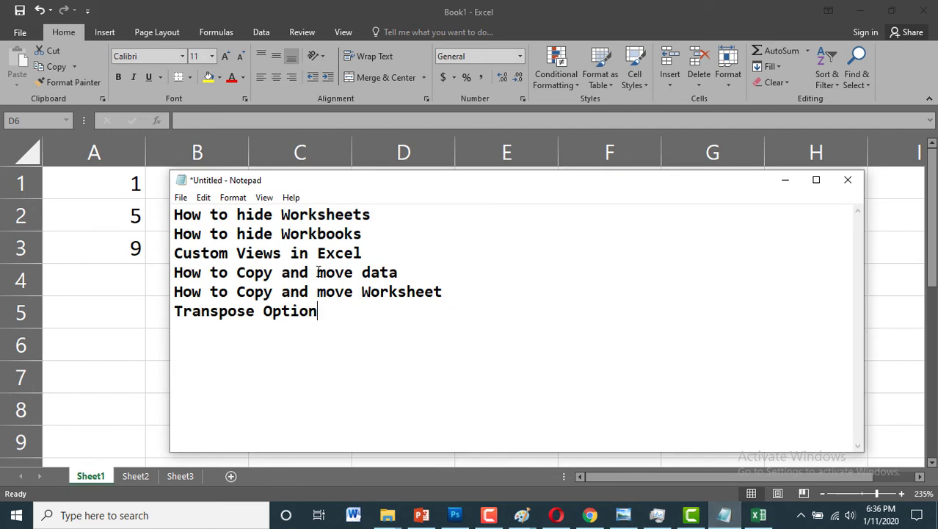
{"action": "left_click_drag", "start_coordinate": [317, 272], "coordinate": [344, 269]}
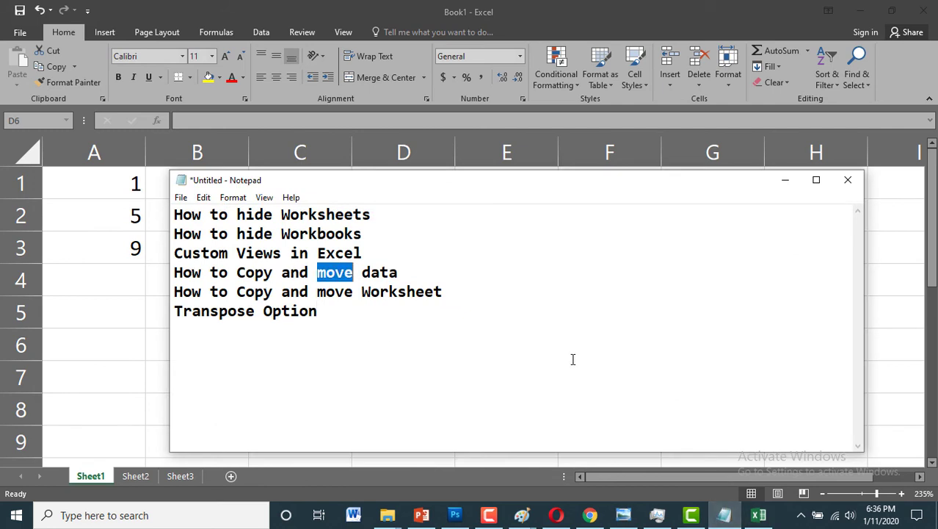
{"action": "left_click", "coordinate": [723, 514]}
{"action": "left_click", "coordinate": [232, 306]}
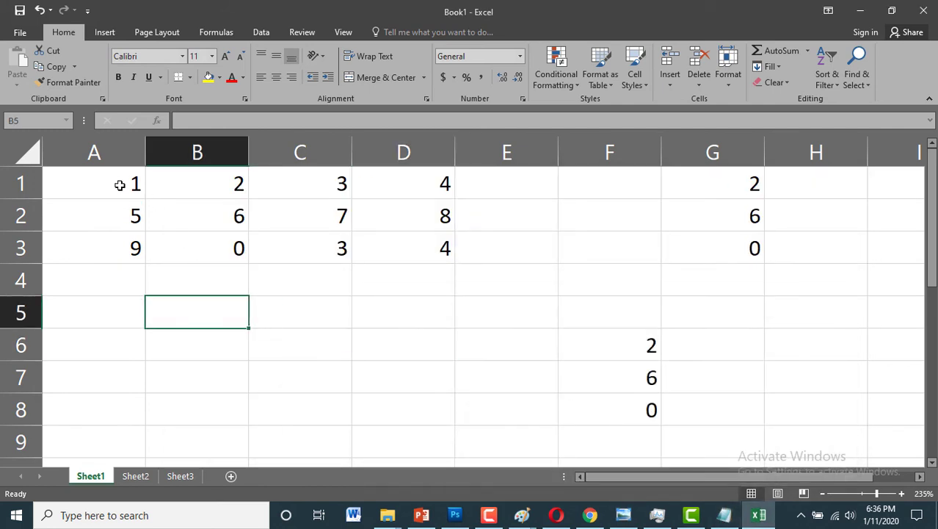
- Cut the values 1, 5, 9 from A1:A3 and paste them into F1:F3
{"action": "left_click_drag", "start_coordinate": [119, 184], "coordinate": [123, 245]}
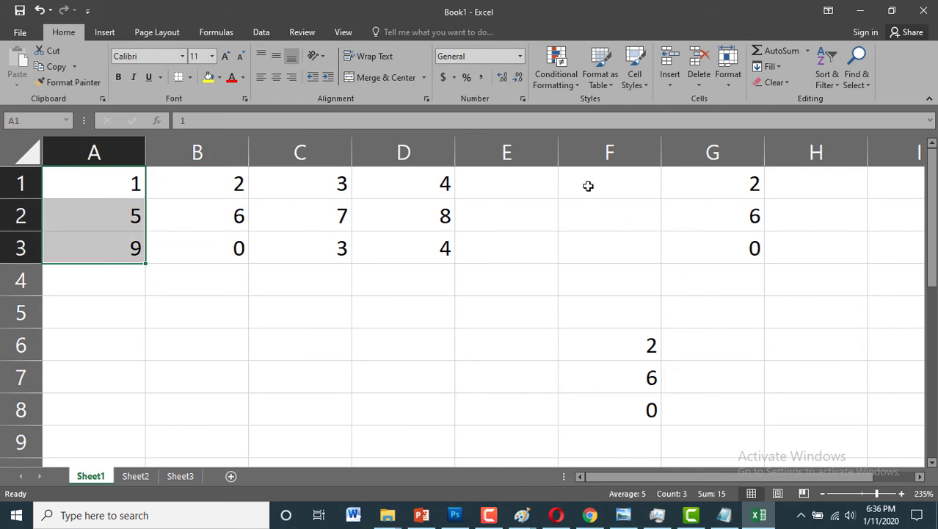
{"action": "left_click", "coordinate": [52, 52]}
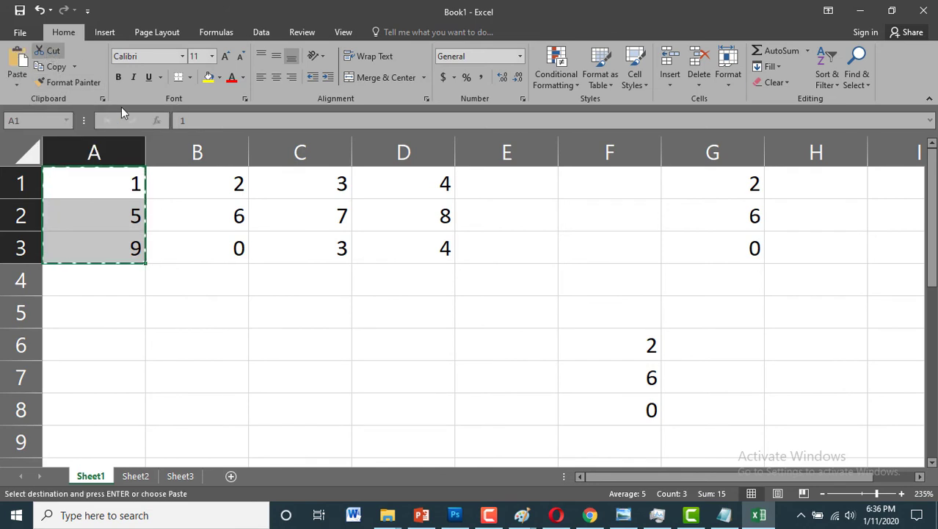
{"action": "left_click", "coordinate": [598, 182]}
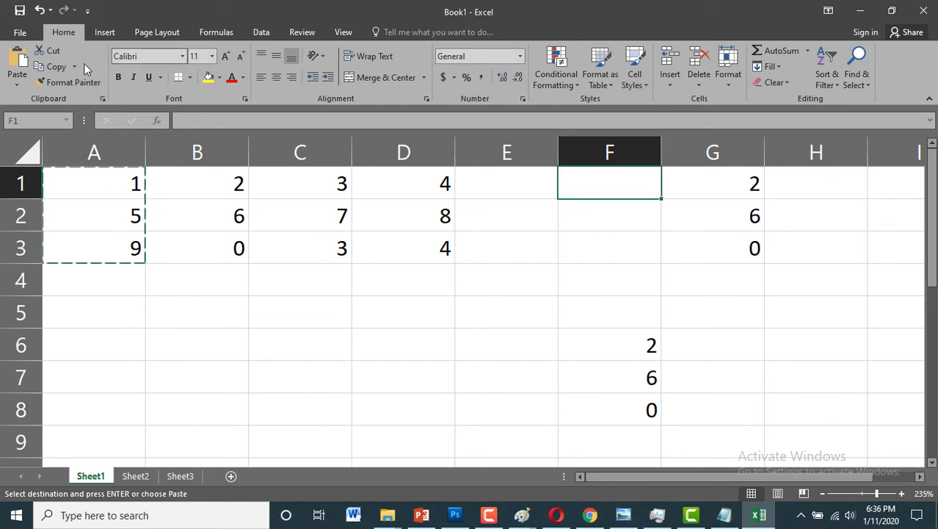
{"action": "left_click", "coordinate": [16, 63]}
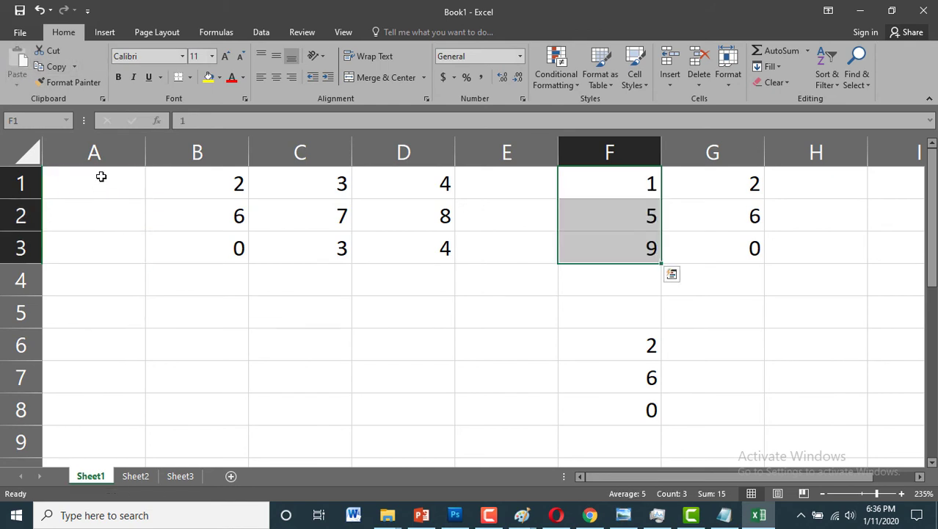
{"action": "left_click_drag", "start_coordinate": [101, 177], "coordinate": [100, 242]}
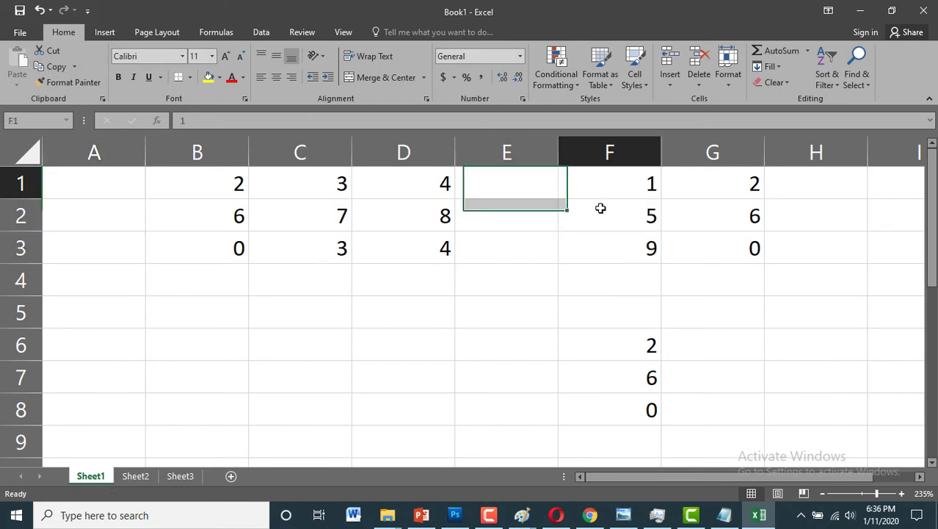
{"action": "left_click_drag", "start_coordinate": [593, 184], "coordinate": [599, 248]}
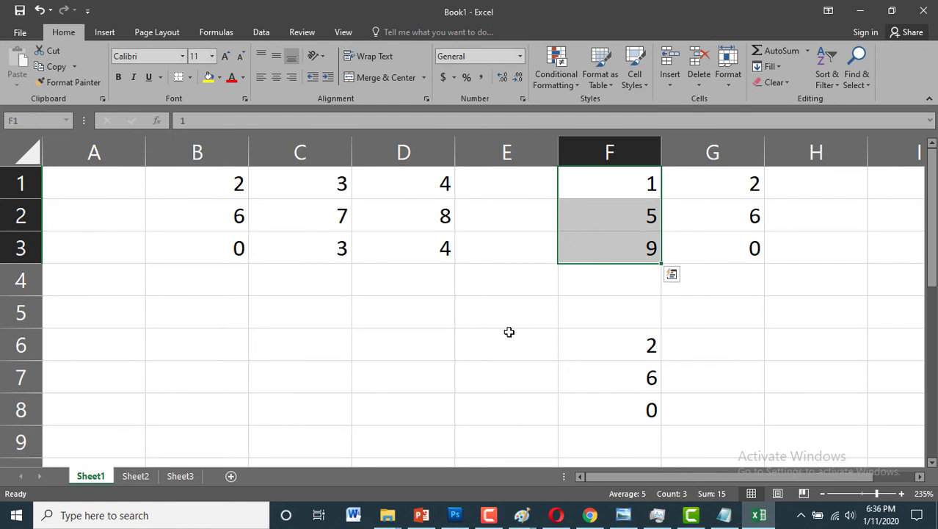
{"action": "left_click", "coordinate": [724, 514]}
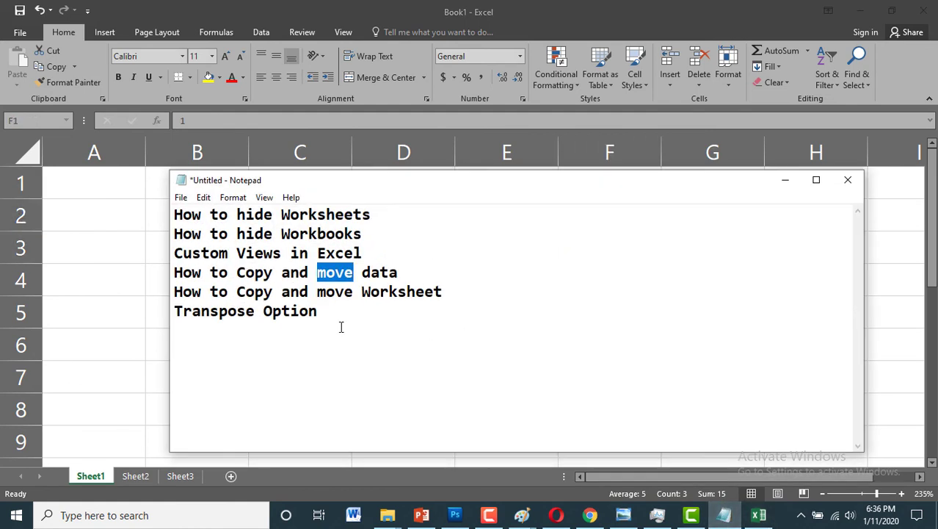
- Mark 'How to Copy and move Worksheet' in Notepad and switch back to Excel
{"action": "left_click_drag", "start_coordinate": [177, 294], "coordinate": [464, 294]}
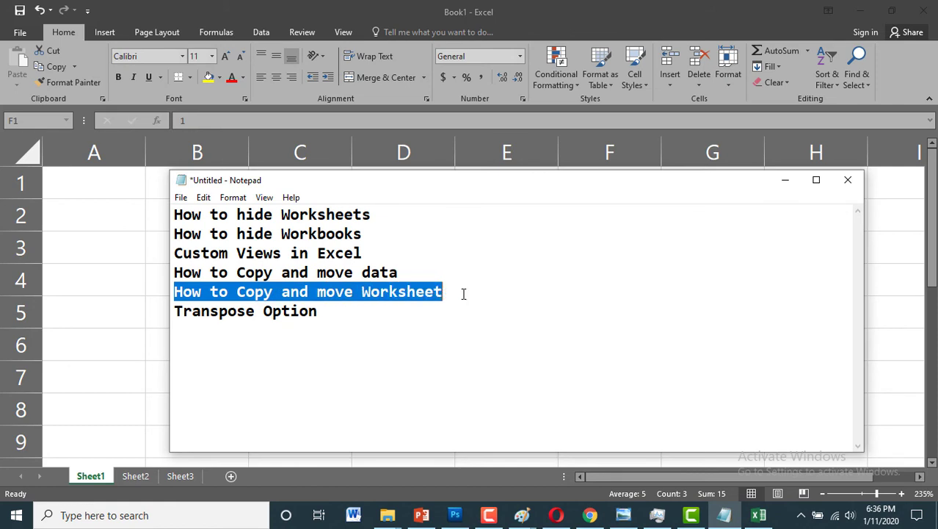
{"action": "left_click", "coordinate": [462, 6]}
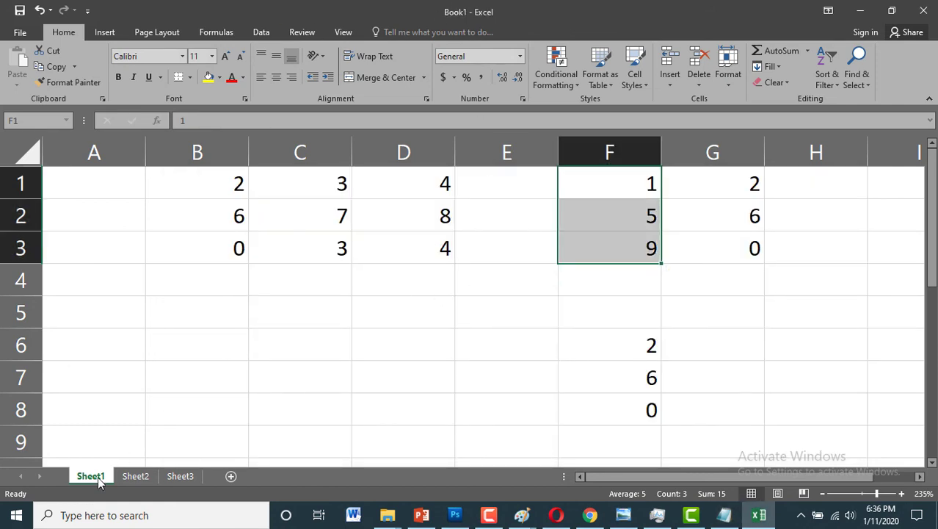
- Move Sheet1 to the end using Move or Copy Sheet with '(move to end)'
{"action": "left_click_drag", "start_coordinate": [103, 183], "coordinate": [737, 402]}
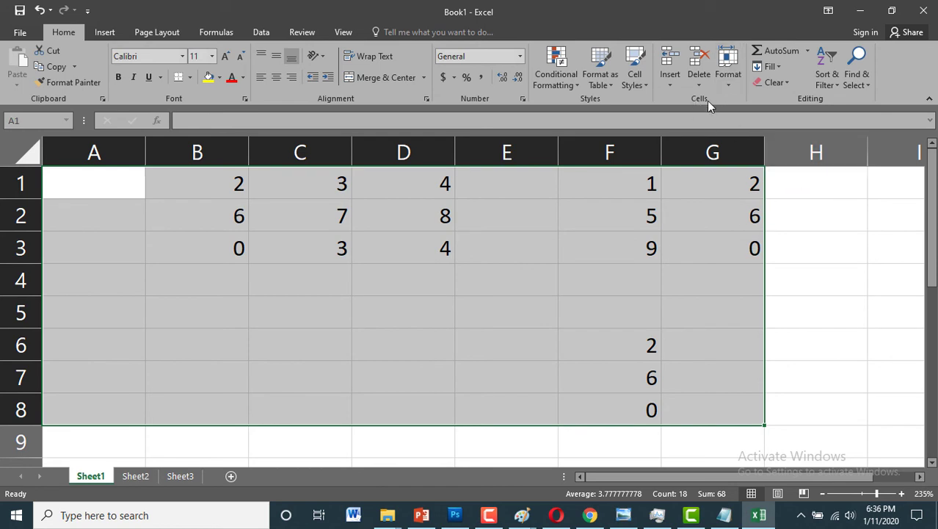
{"action": "left_click", "coordinate": [727, 86]}
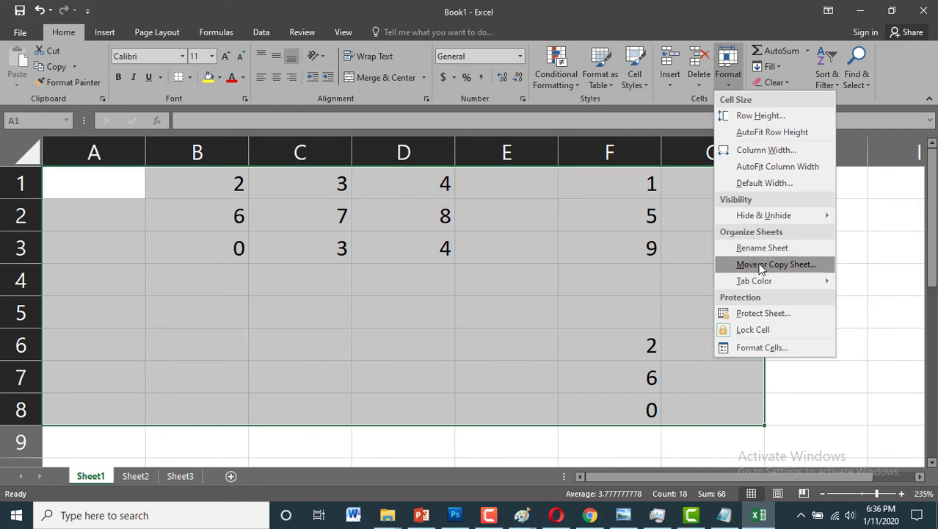
{"action": "left_click", "coordinate": [761, 266]}
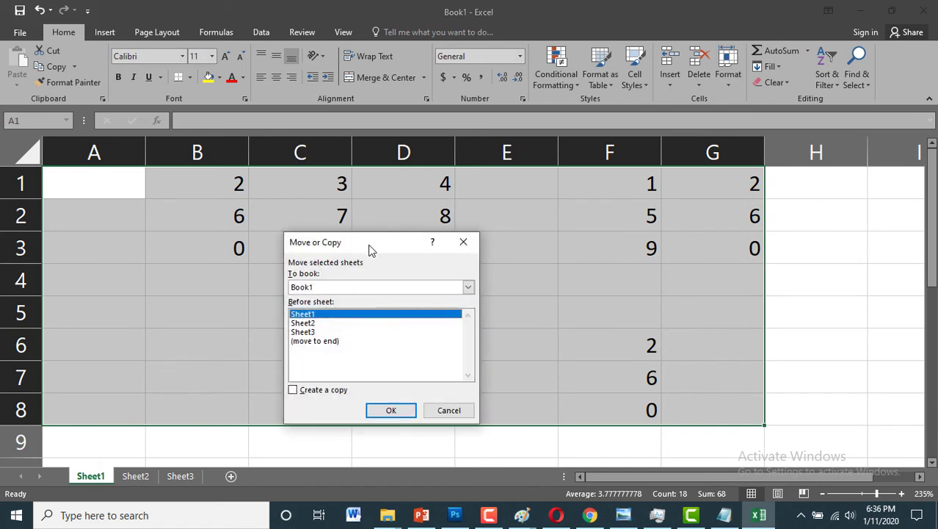
{"action": "left_click_drag", "start_coordinate": [370, 250], "coordinate": [530, 116]}
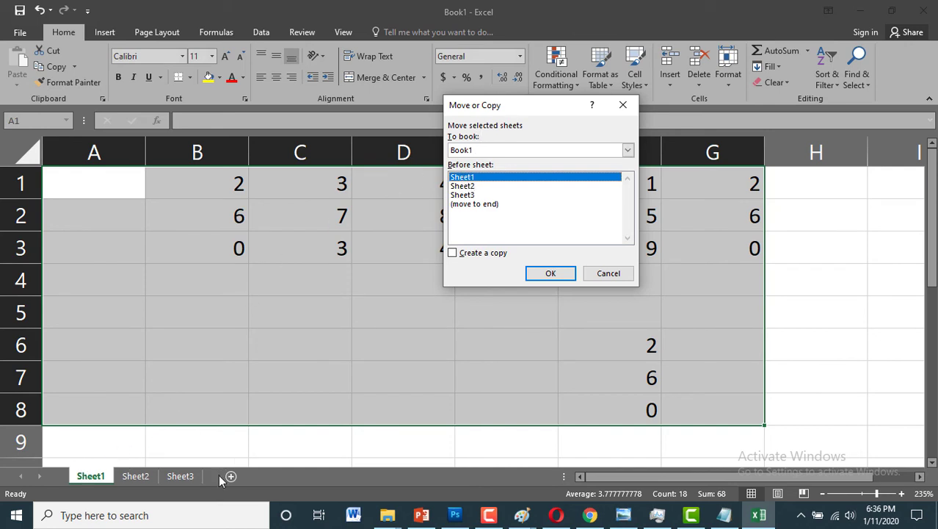
{"action": "left_click", "coordinate": [482, 205]}
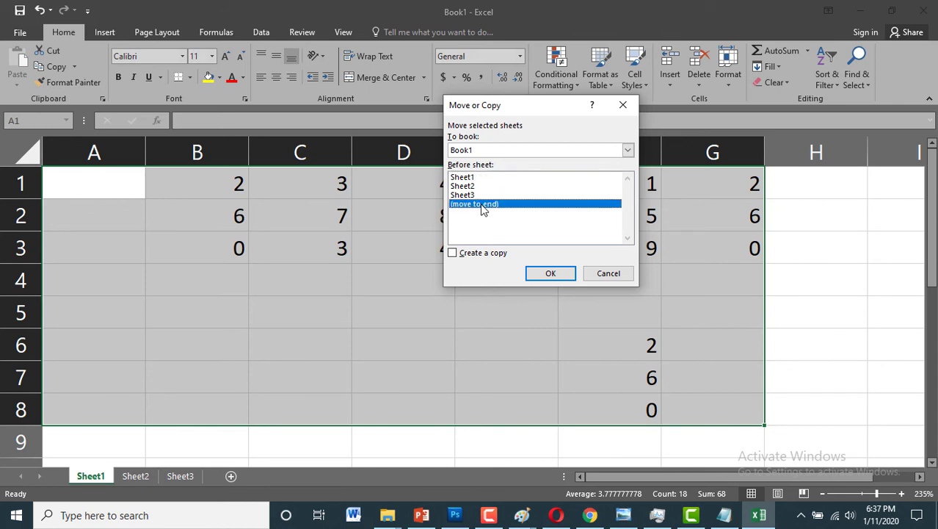
{"action": "left_click", "coordinate": [535, 273]}
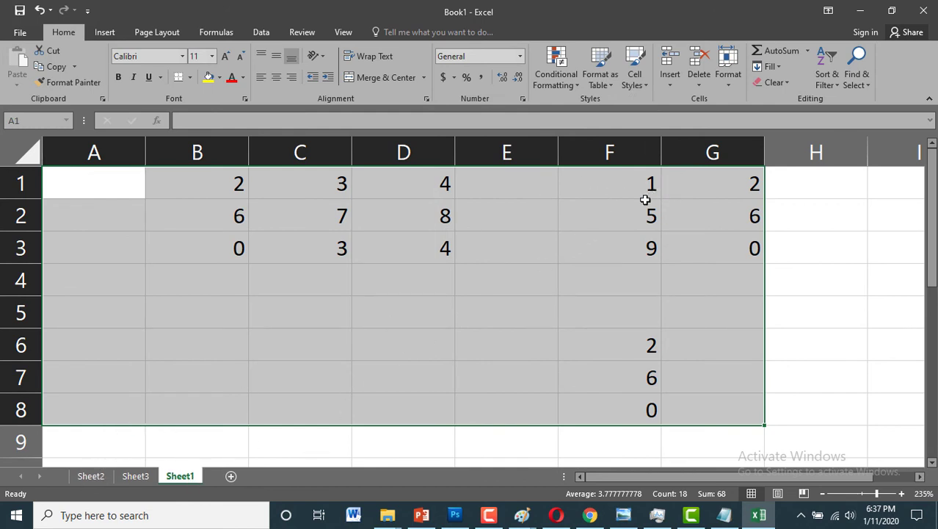
- Undo and redo the paste into F1:F3, dismissing the paste options
{"action": "key", "text": "ctrl+z"}
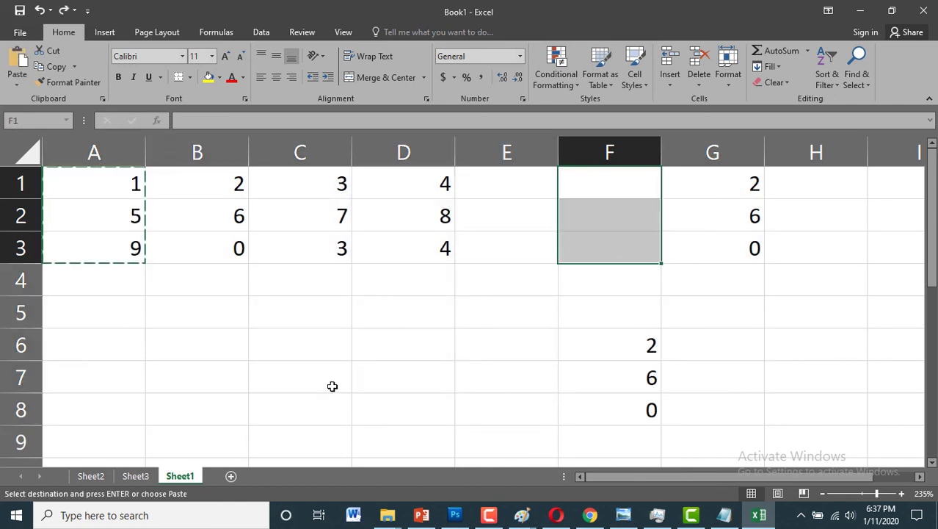
{"action": "key", "text": "ctrl+v"}
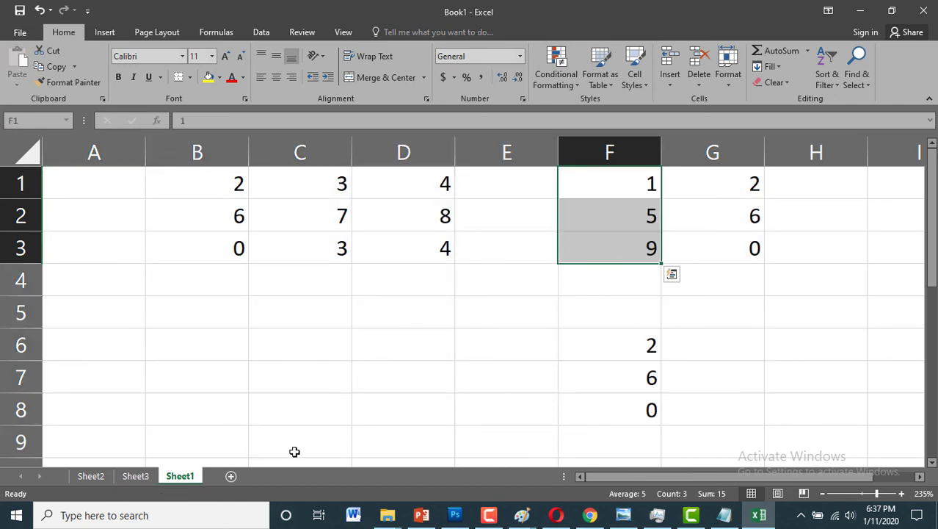
{"action": "key", "text": "Escape"}
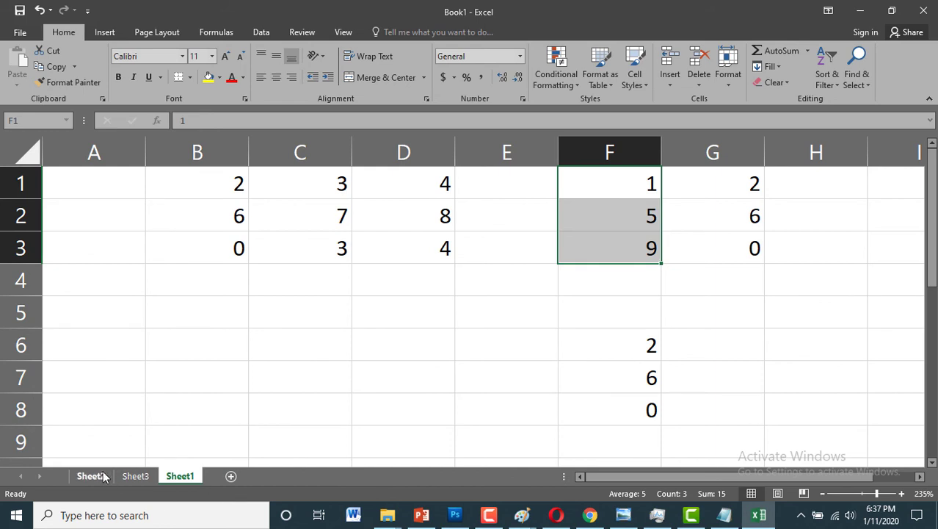
- Move Sheet2 before Sheet1 via Move or Copy Sheet, then view Sheet1
{"action": "left_click", "coordinate": [102, 480]}
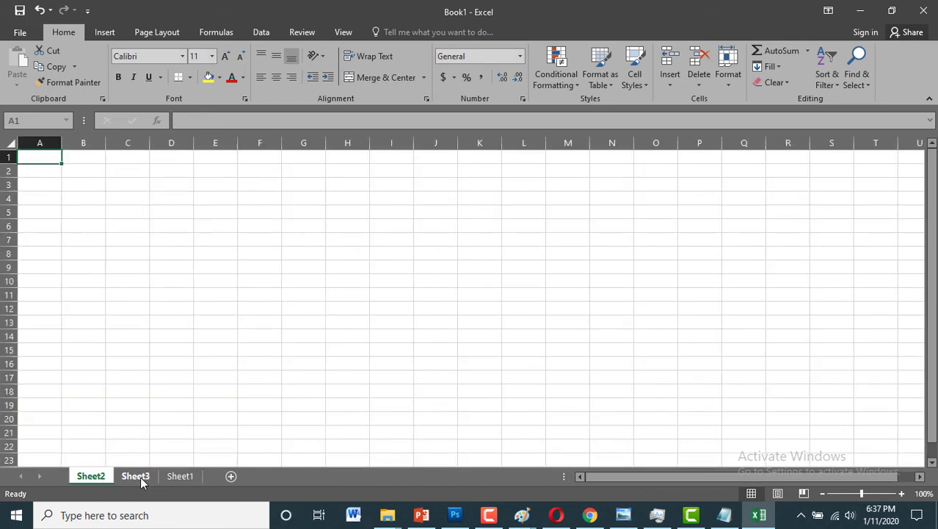
{"action": "left_click", "coordinate": [724, 80]}
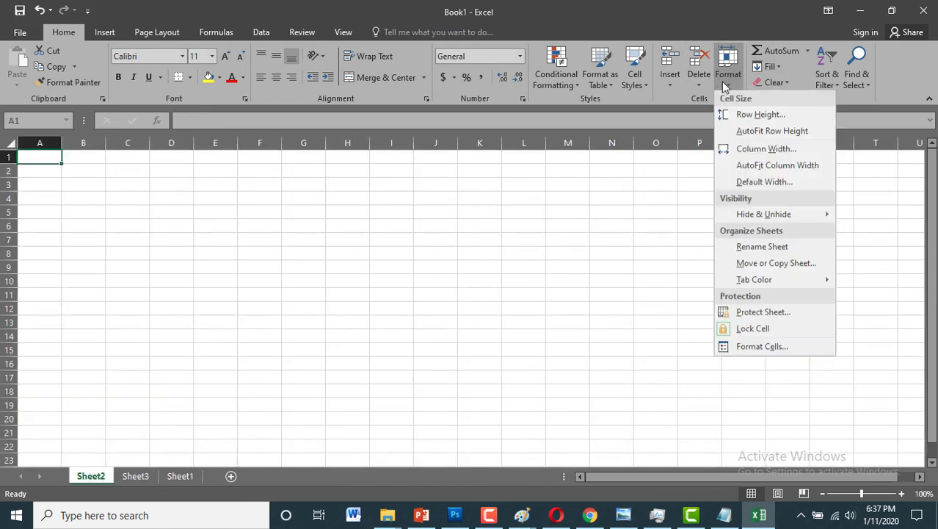
{"action": "left_click", "coordinate": [764, 266]}
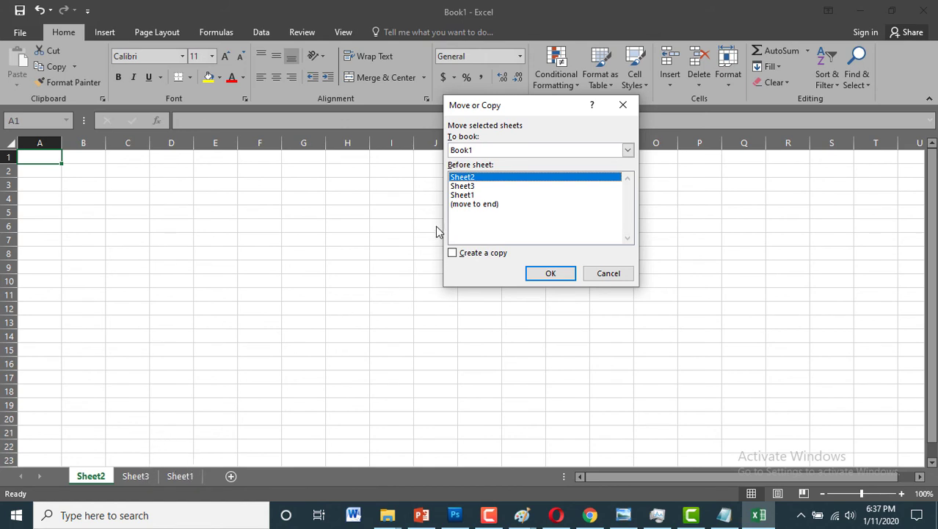
{"action": "left_click", "coordinate": [456, 195]}
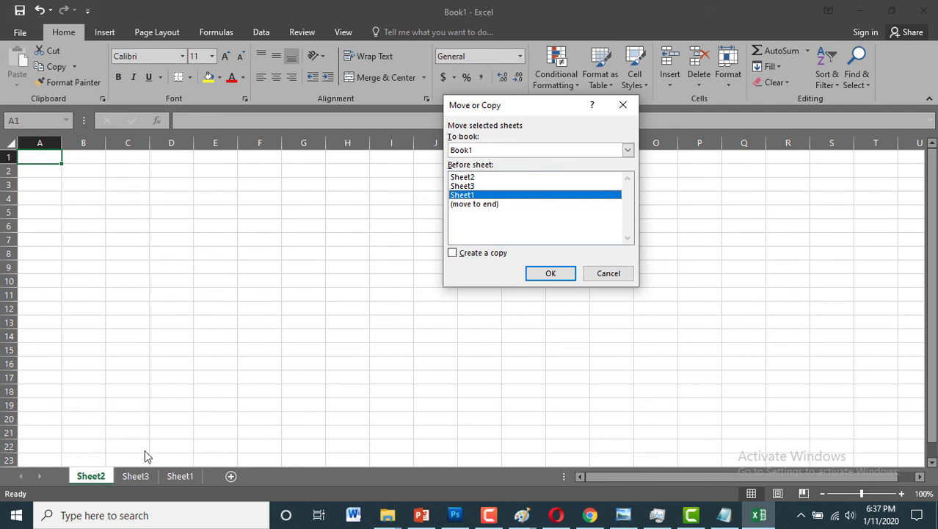
{"action": "left_click", "coordinate": [544, 274]}
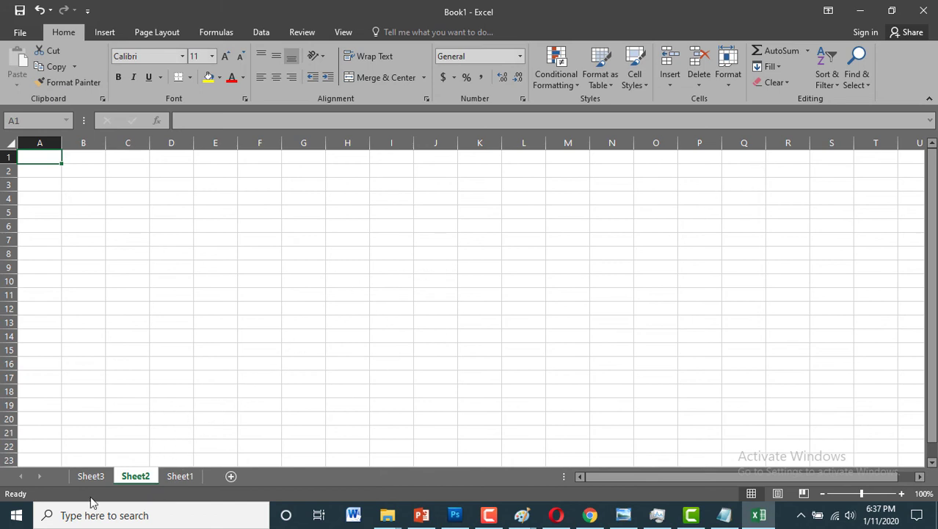
{"action": "left_click", "coordinate": [185, 480]}
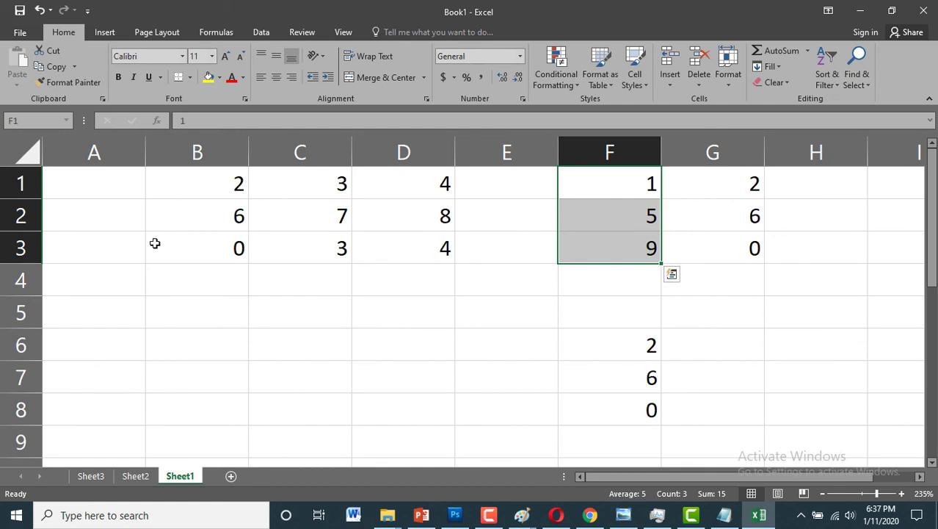
- Duplicate Sheet1 with 'Create a copy' ticked in Move or Copy, producing Sheet1 (2)
{"action": "left_click_drag", "start_coordinate": [205, 180], "coordinate": [718, 403]}
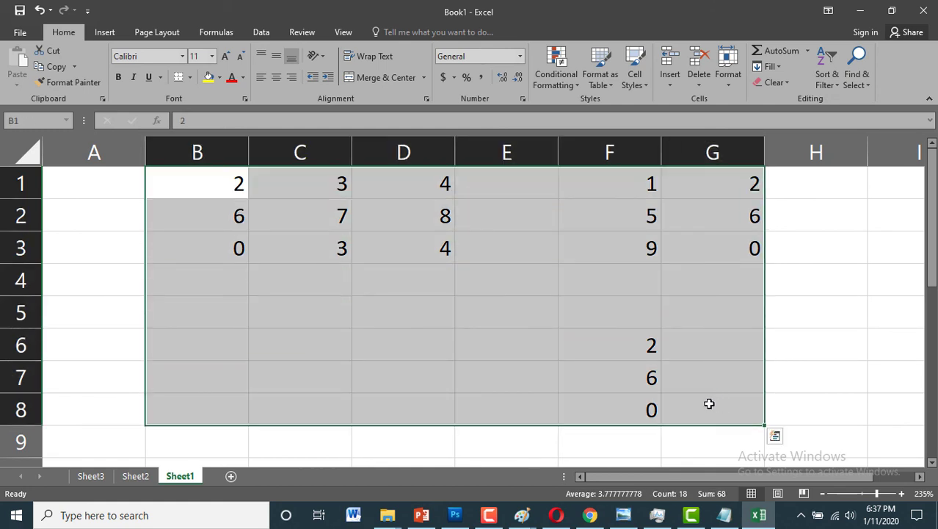
{"action": "left_click_drag", "start_coordinate": [154, 181], "coordinate": [750, 408]}
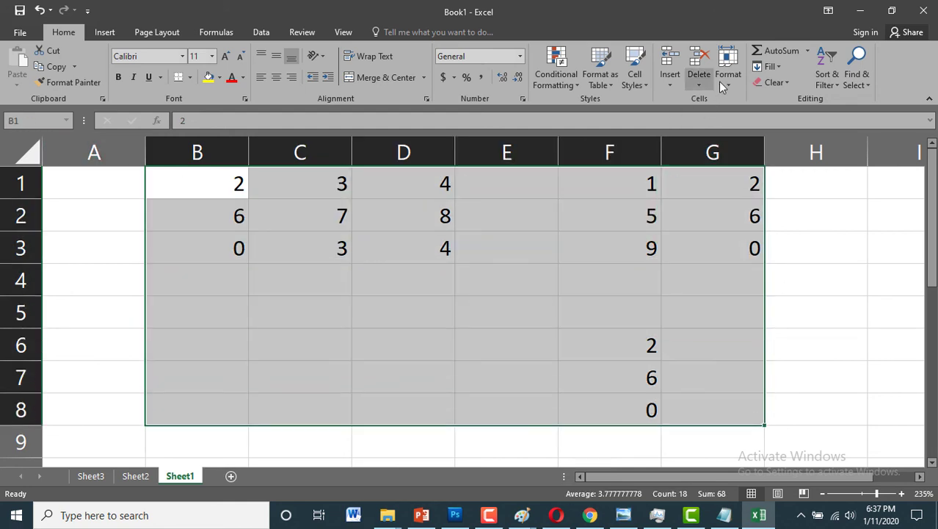
{"action": "left_click", "coordinate": [718, 80]}
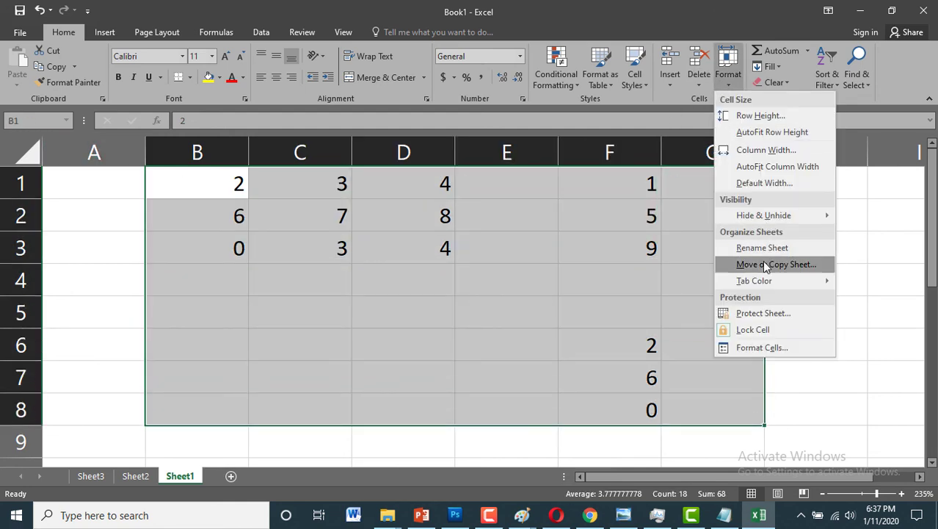
{"action": "left_click", "coordinate": [765, 265]}
{"action": "left_click", "coordinate": [463, 198]}
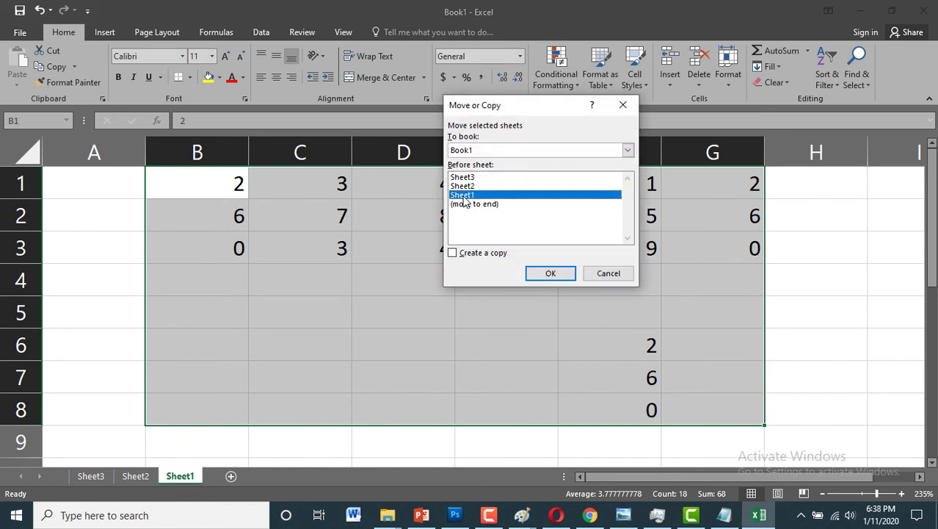
{"action": "left_click", "coordinate": [482, 257]}
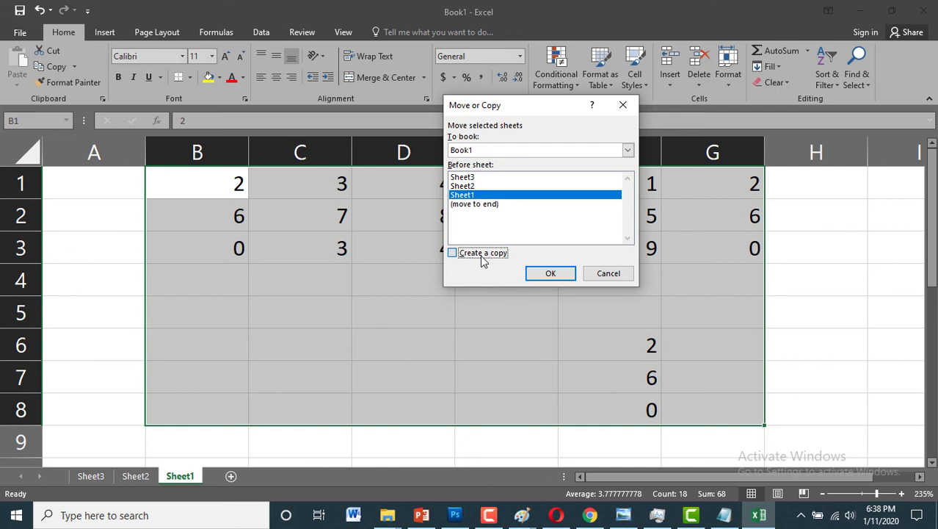
{"action": "left_click", "coordinate": [547, 273]}
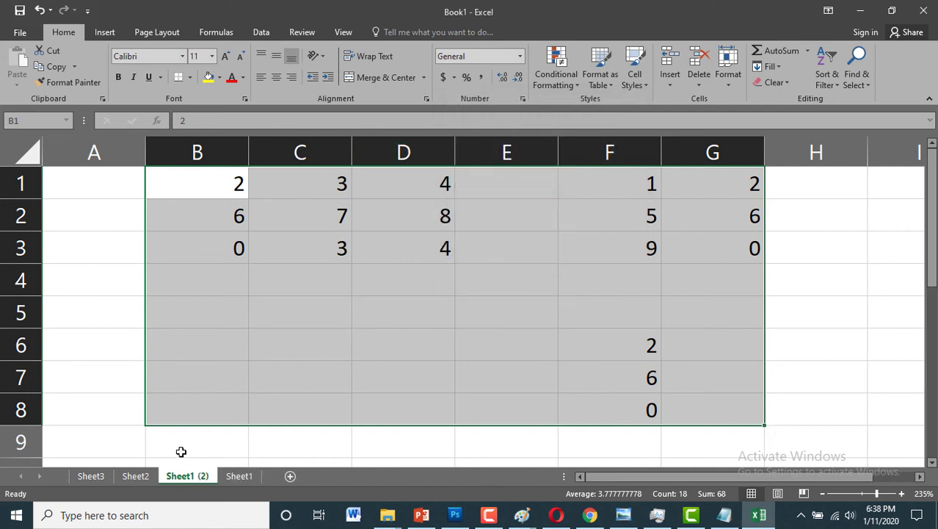
- Switch between Sheet1 and Sheet1 (2) to compare them, then dismiss the Format menu
{"action": "left_click", "coordinate": [237, 476]}
{"action": "left_click", "coordinate": [335, 251]}
{"action": "left_click", "coordinate": [212, 236]}
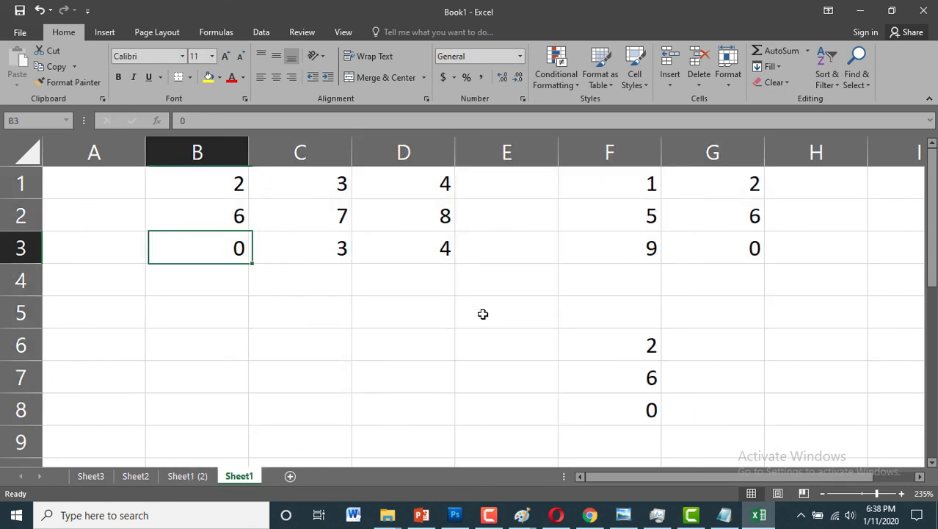
{"action": "left_click", "coordinate": [484, 345], "text": "shift"}
{"action": "left_click", "coordinate": [188, 476]}
{"action": "left_click", "coordinate": [236, 257]}
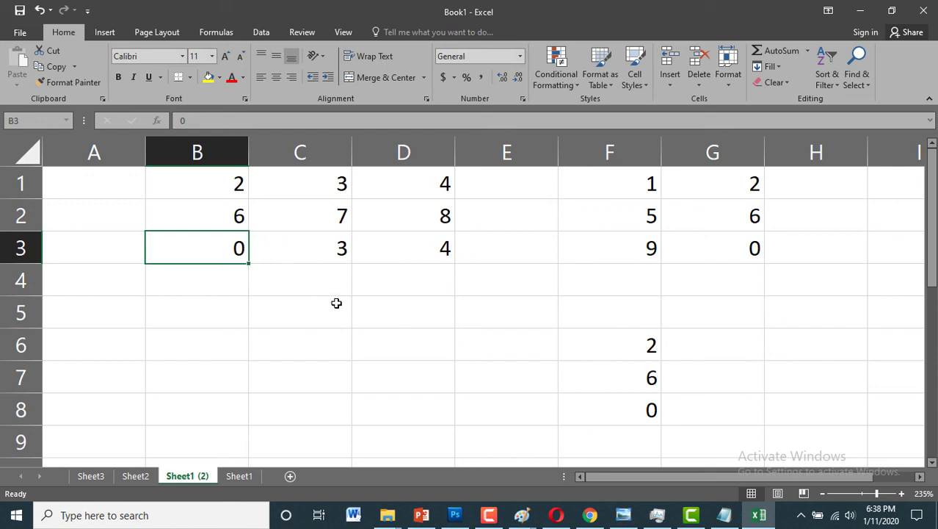
{"action": "left_click", "coordinate": [721, 81]}
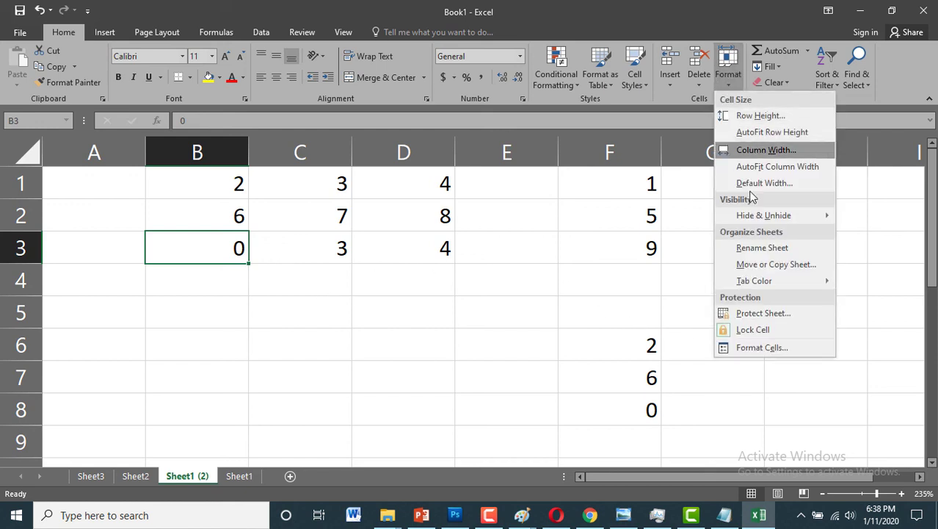
{"action": "mouse_move", "coordinate": [764, 219]}
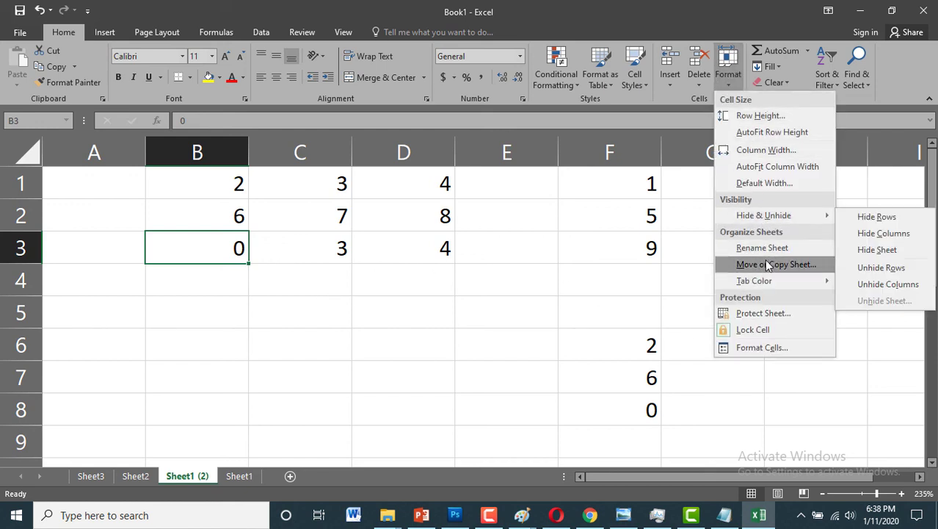
{"action": "left_click", "coordinate": [548, 352]}
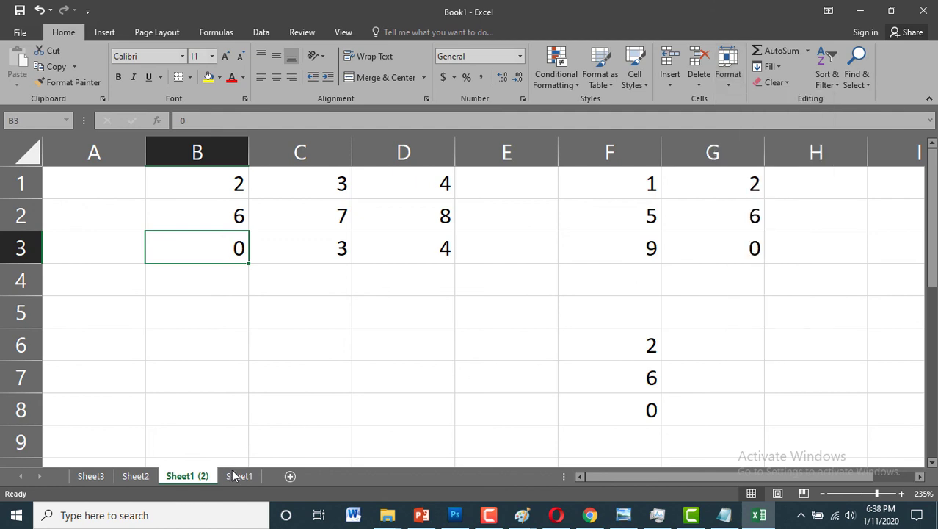
- Highlight the 'Transpose Option' topic line in the Notepad notes, then return to the Excel workbook
{"action": "left_click", "coordinate": [723, 515]}
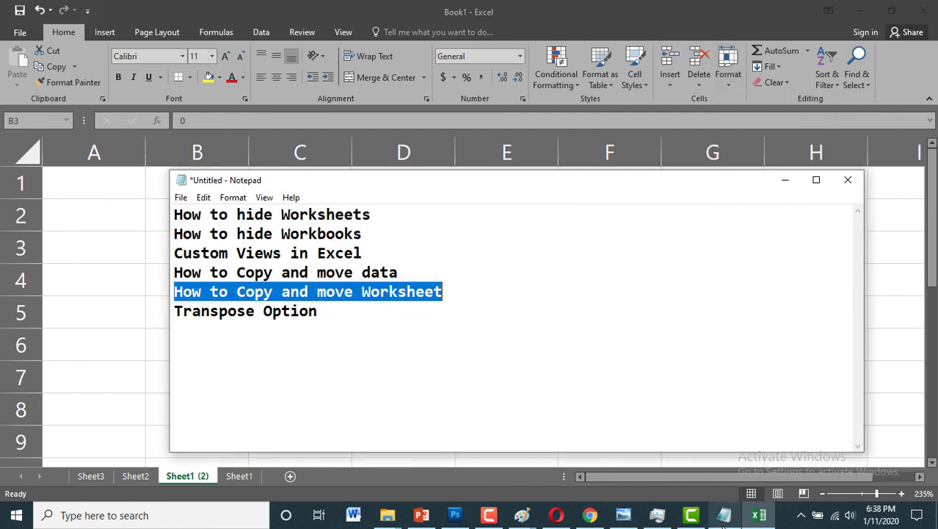
{"action": "left_click_drag", "start_coordinate": [325, 313], "coordinate": [145, 311]}
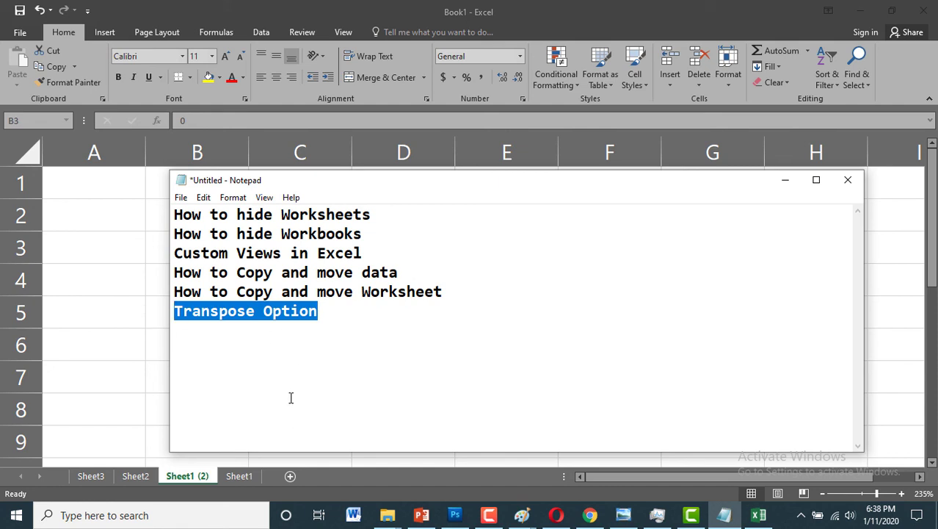
{"action": "key", "text": "alt+Tab"}
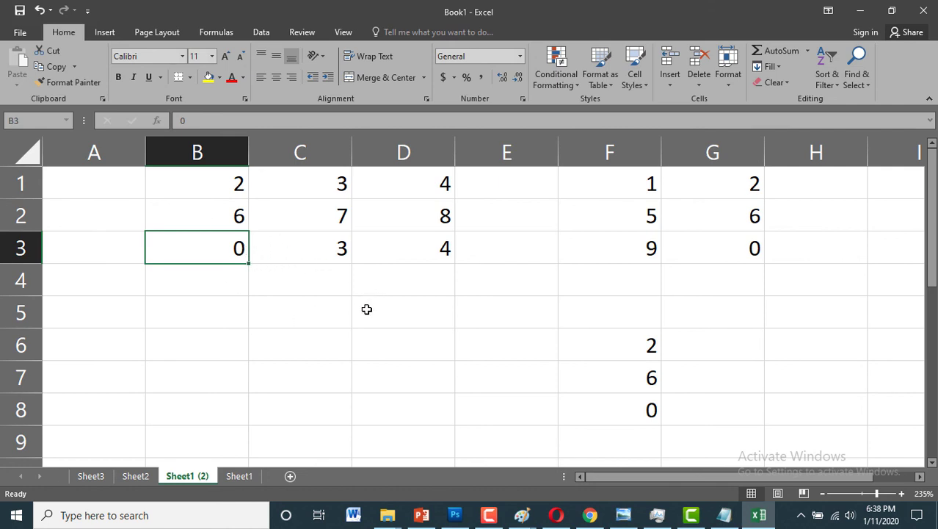
- Copy the values 2, 6, 0 from B1:B3 and paste them transposed as a row into C7:E7
{"action": "left_click", "coordinate": [217, 182]}
{"action": "left_click_drag", "start_coordinate": [211, 197], "coordinate": [213, 254]}
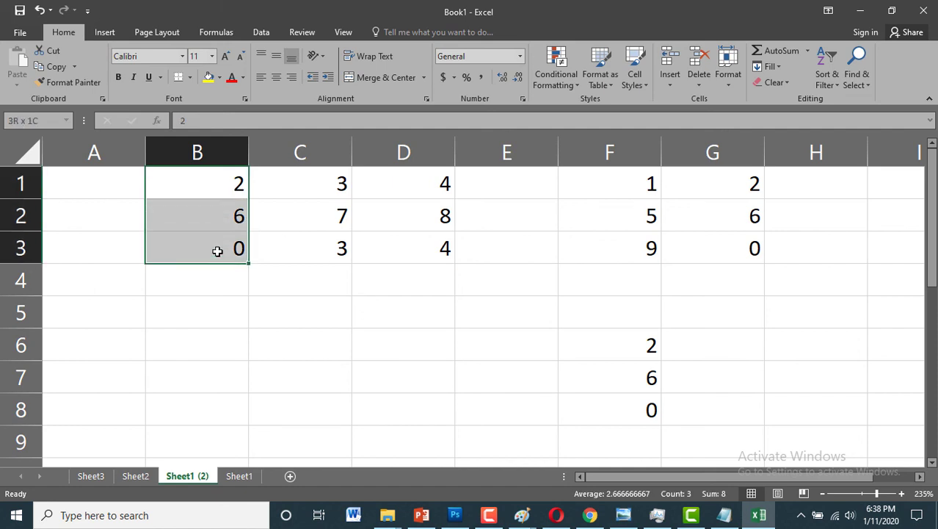
{"action": "left_click", "coordinate": [50, 67]}
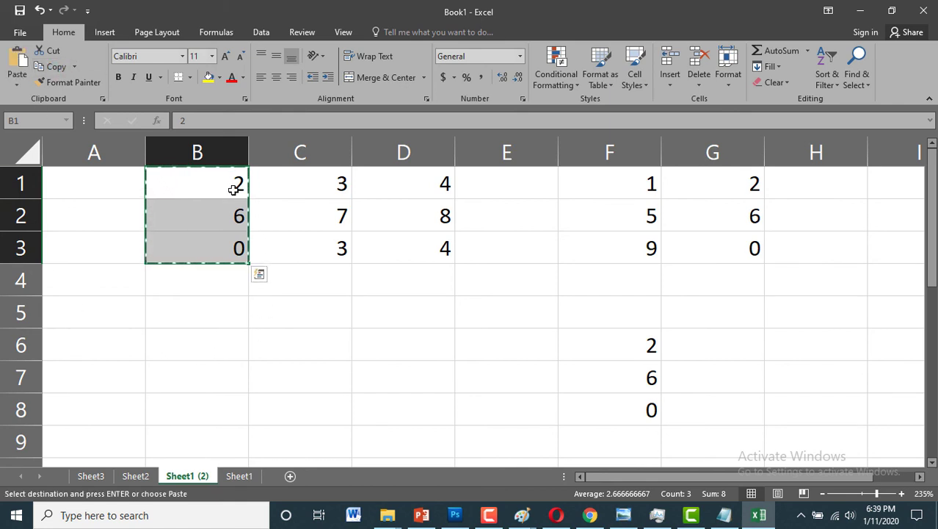
{"action": "left_click_drag", "start_coordinate": [233, 370], "coordinate": [437, 371]}
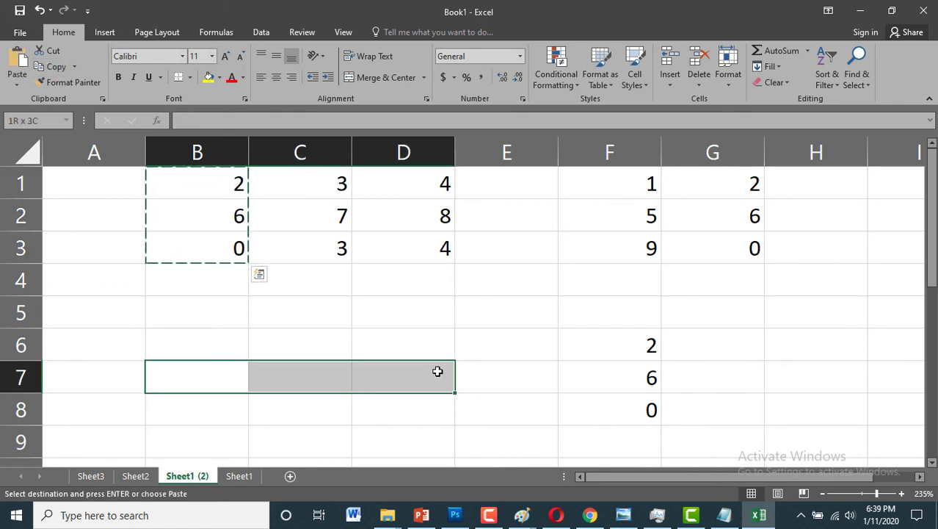
{"action": "left_click", "coordinate": [179, 384]}
{"action": "left_click", "coordinate": [301, 386]}
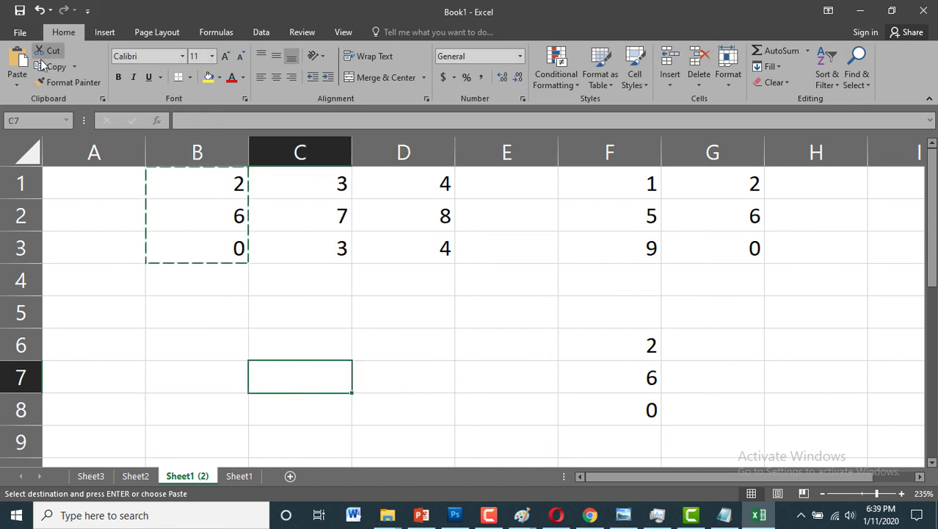
{"action": "left_click", "coordinate": [18, 86]}
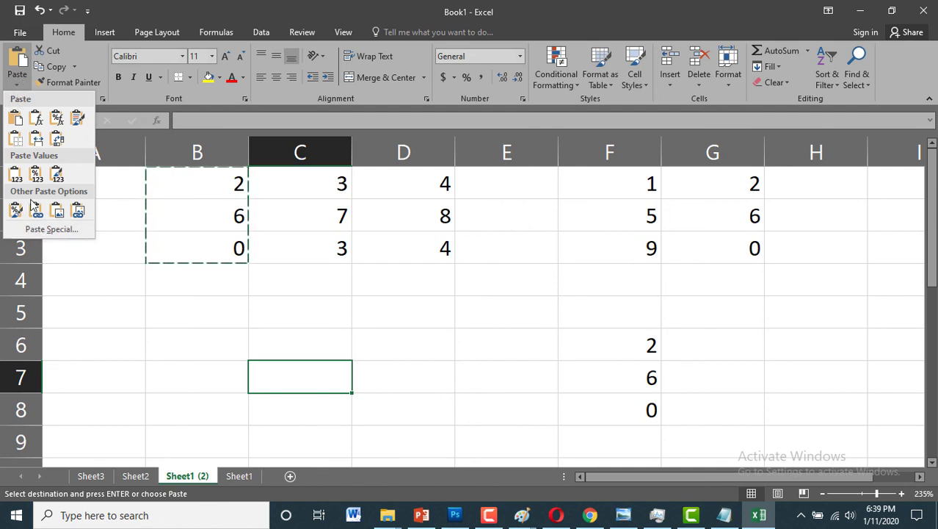
{"action": "left_click", "coordinate": [52, 230]}
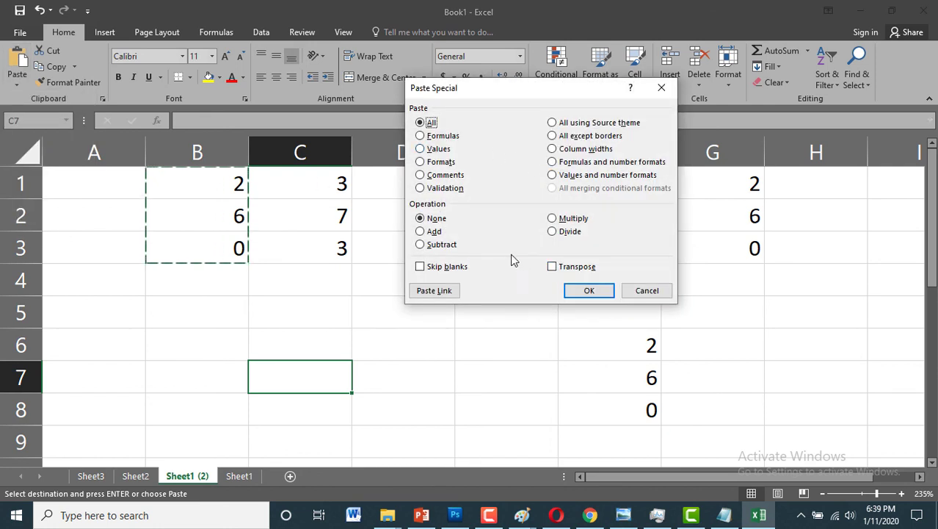
{"action": "left_click", "coordinate": [563, 268]}
{"action": "left_click", "coordinate": [600, 291]}
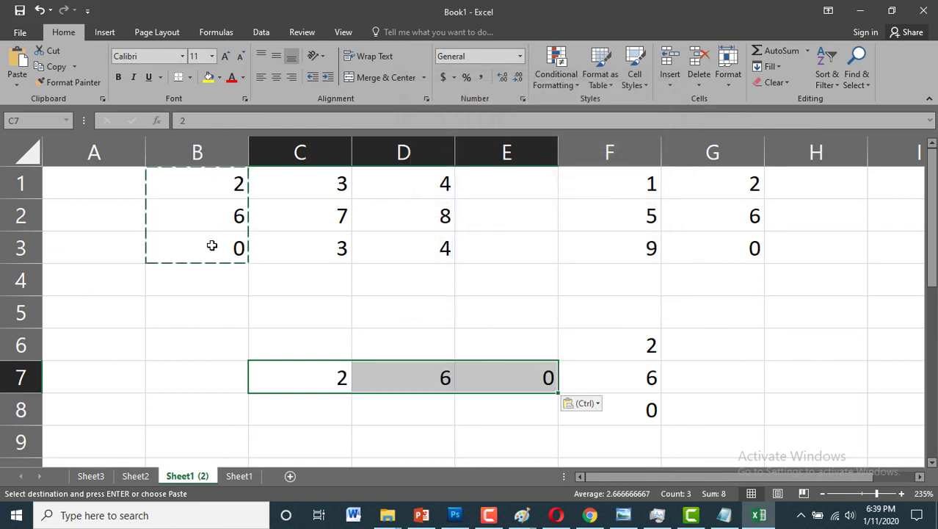
- Cancel the pending B1:B3 copy and copy the new row C7:E7 instead
{"action": "left_click_drag", "start_coordinate": [305, 374], "coordinate": [538, 382]}
{"action": "left_click_drag", "start_coordinate": [203, 183], "coordinate": [206, 251]}
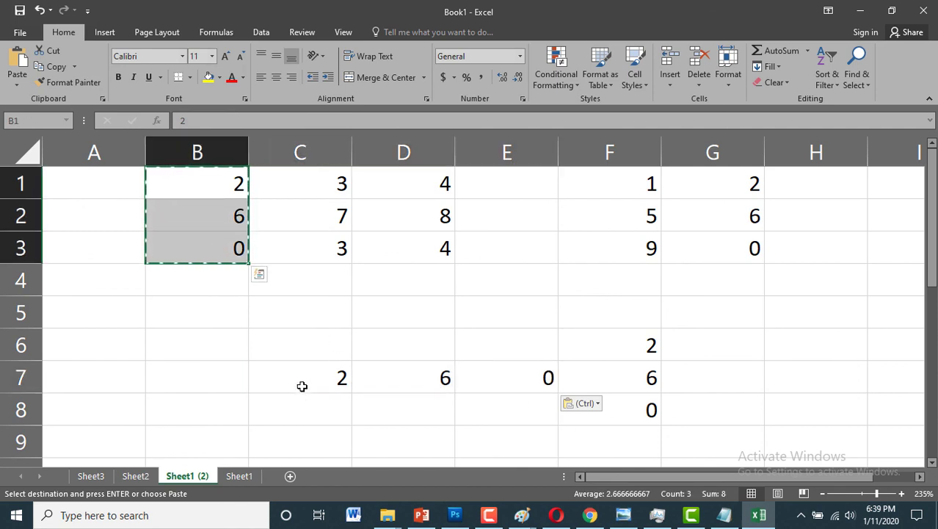
{"action": "left_click_drag", "start_coordinate": [304, 385], "coordinate": [507, 387]}
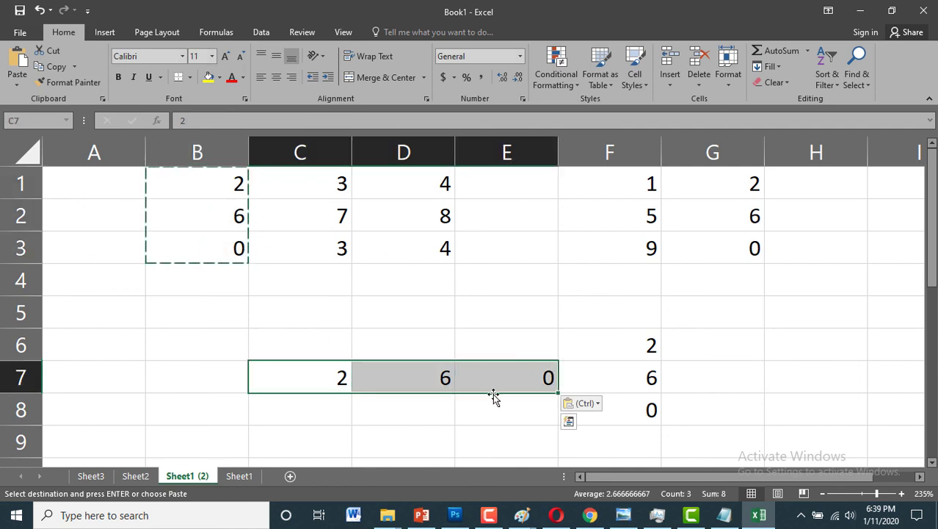
{"action": "key", "text": "Escape"}
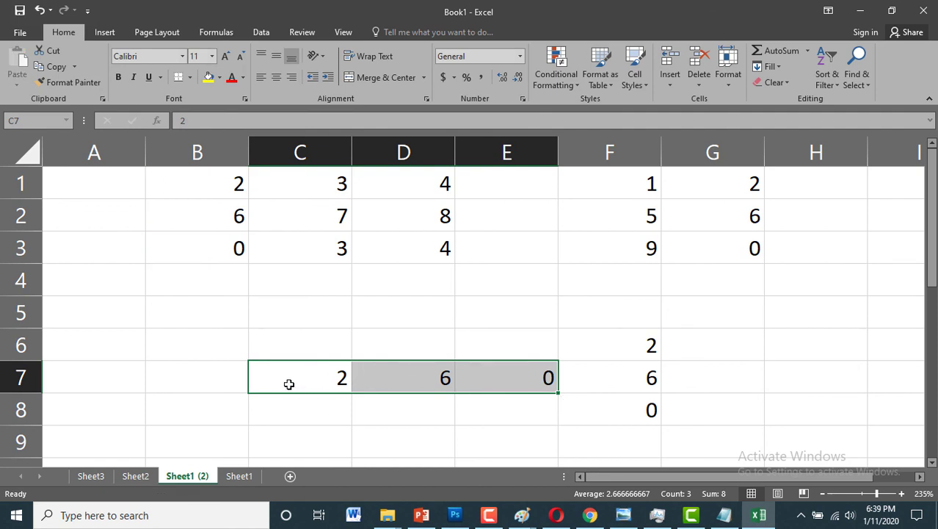
{"action": "left_click_drag", "start_coordinate": [289, 383], "coordinate": [524, 382]}
{"action": "left_click", "coordinate": [55, 68]}
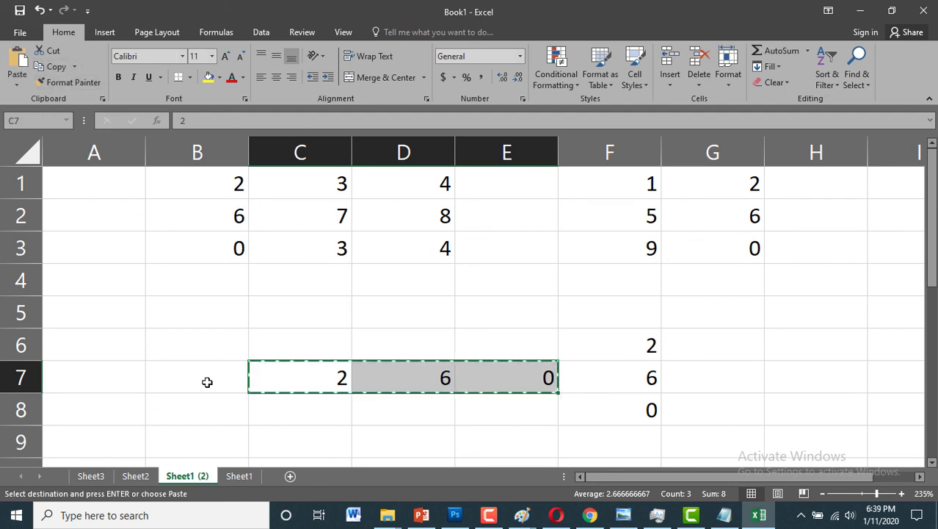
- Paste C7:E7 with Transpose into D11, making 2, 6, 0 a column in D11:D13
{"action": "scroll", "coordinate": [396, 329], "scroll_direction": "down", "scroll_amount": 3}
{"action": "scroll", "coordinate": [403, 269], "scroll_direction": "up", "scroll_amount": 1}
{"action": "left_click", "coordinate": [398, 301]}
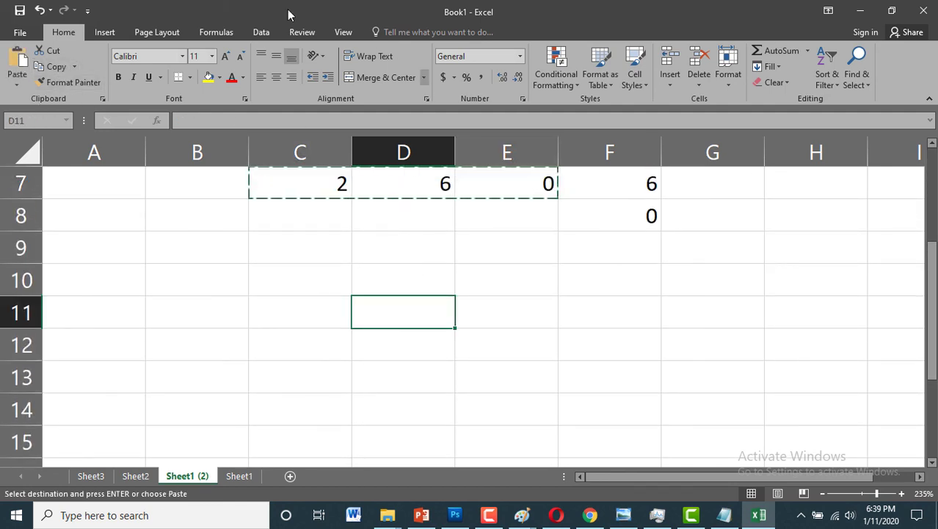
{"action": "left_click", "coordinate": [19, 85]}
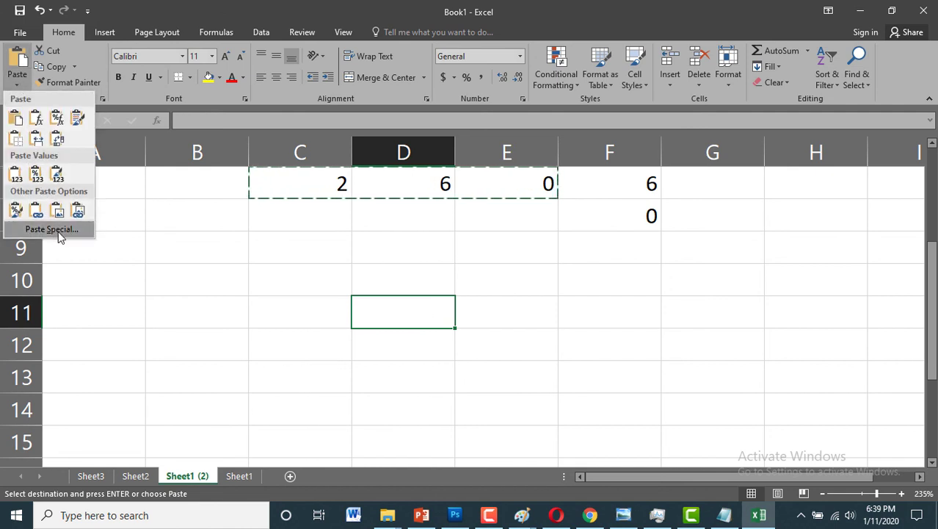
{"action": "left_click", "coordinate": [58, 232]}
{"action": "left_click", "coordinate": [557, 268]}
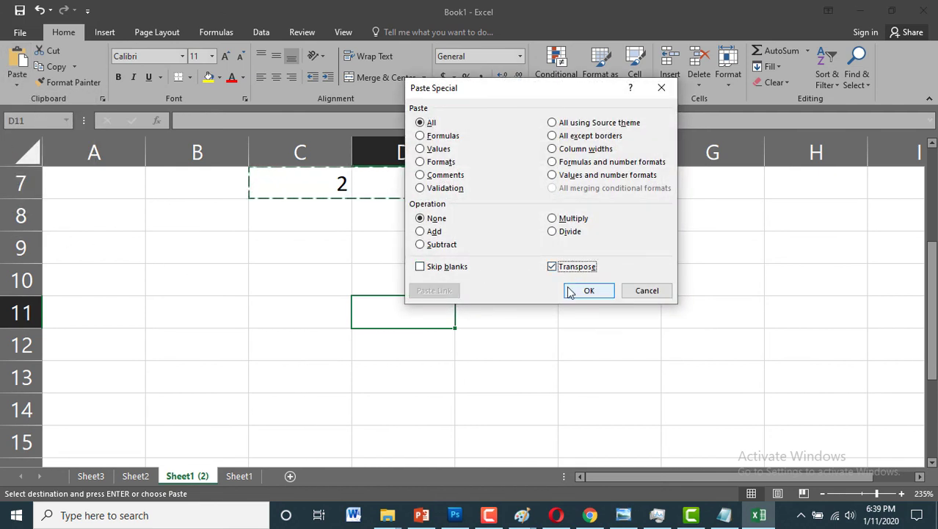
{"action": "left_click", "coordinate": [590, 291]}
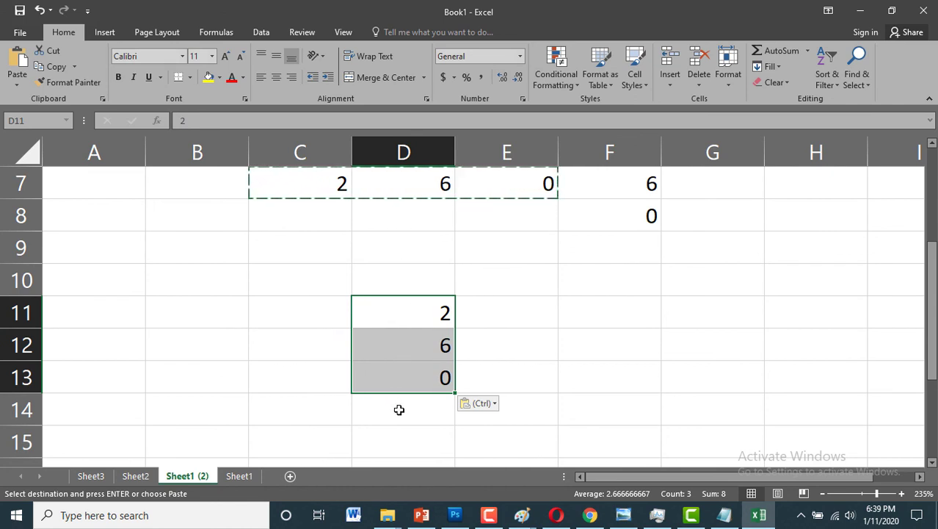
{"action": "left_click", "coordinate": [725, 515]}
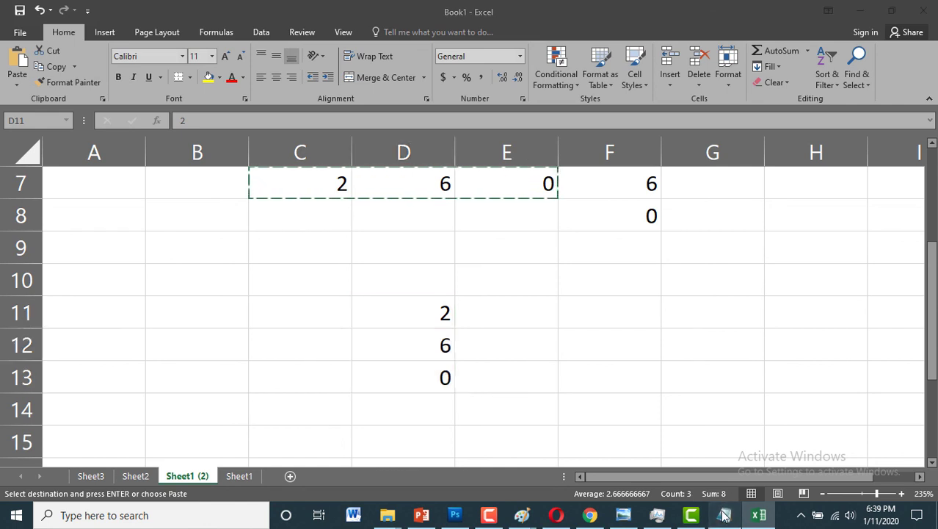
- Select the full list of six Excel topic lines in the Notepad notes
{"action": "left_click_drag", "start_coordinate": [335, 317], "coordinate": [174, 214]}
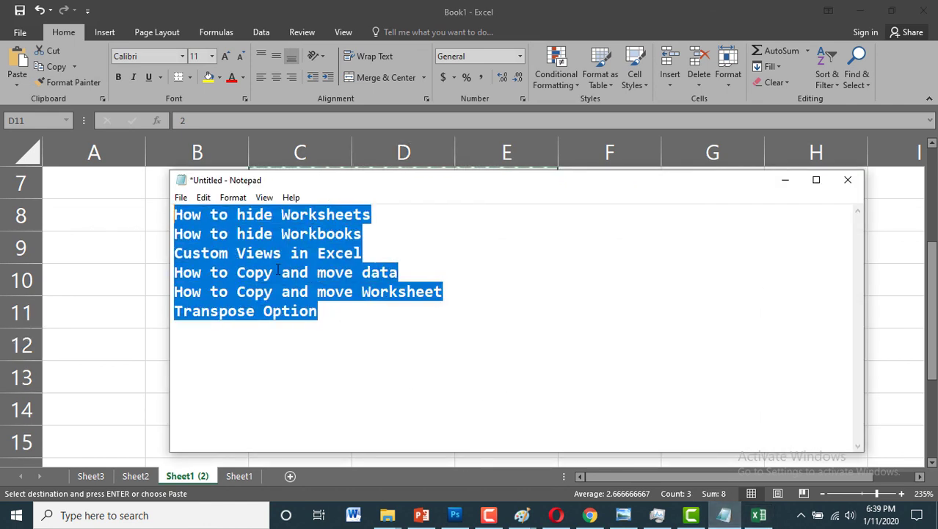